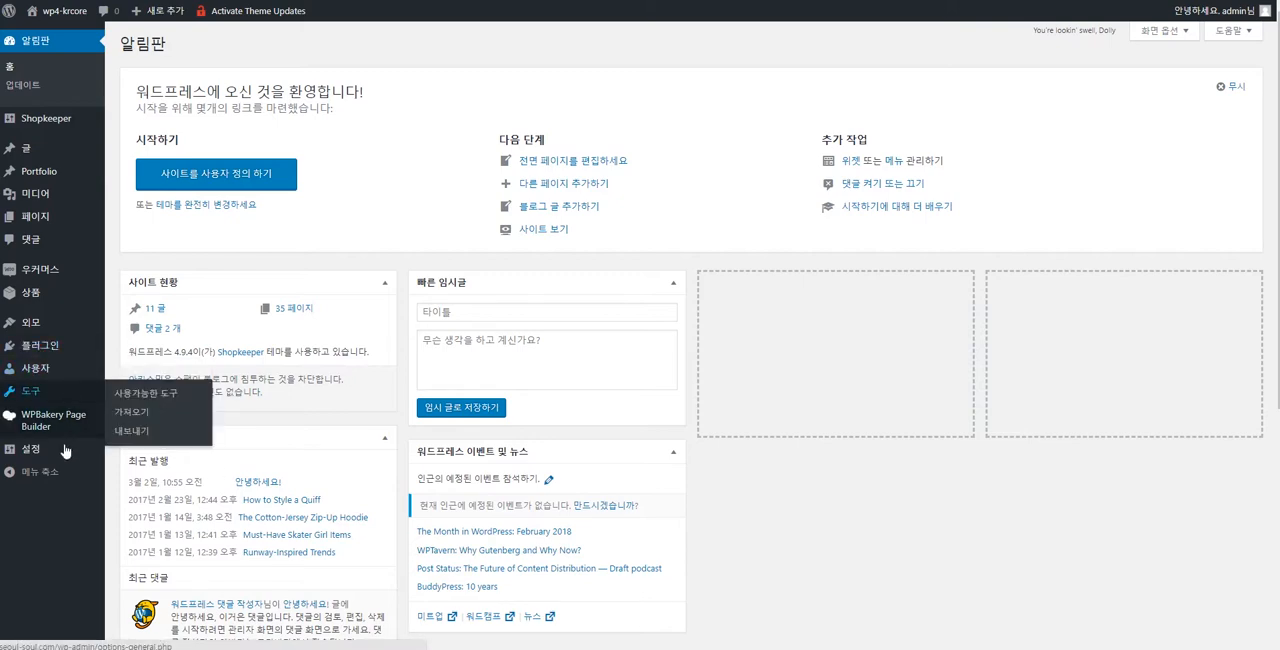
# Open the site's general settings (일반).
pyautogui.moveTo(64, 452)
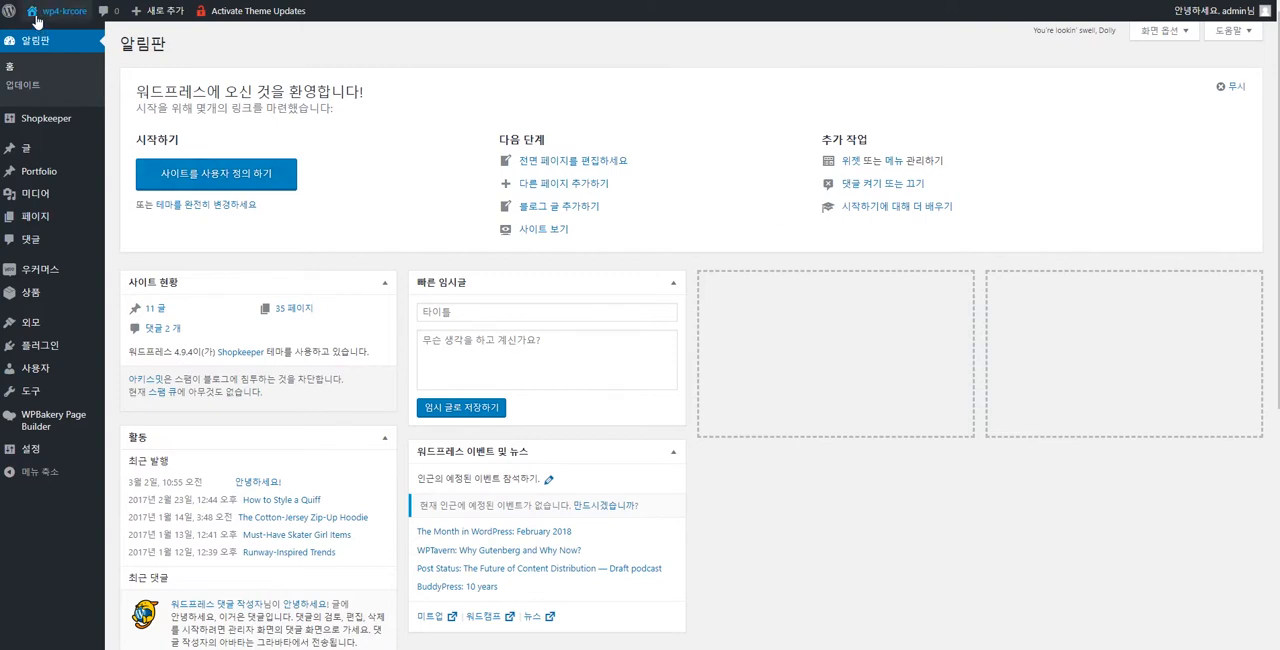
pyautogui.moveTo(63, 9)
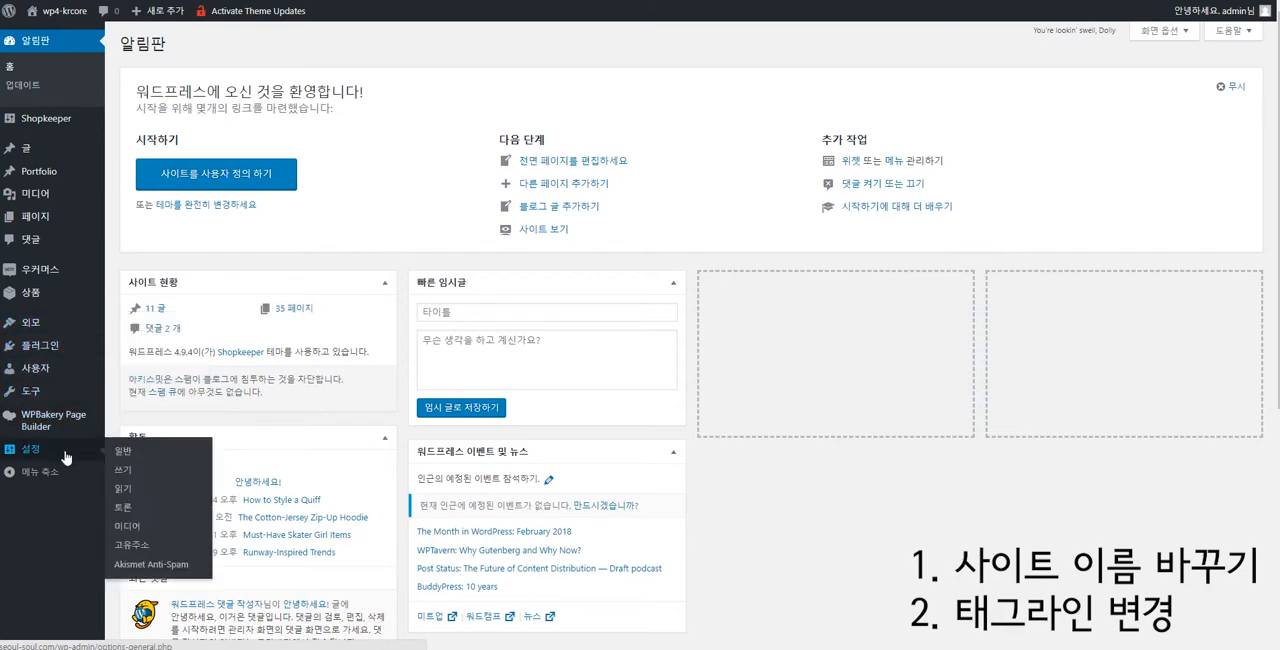
pyautogui.click(127, 455)
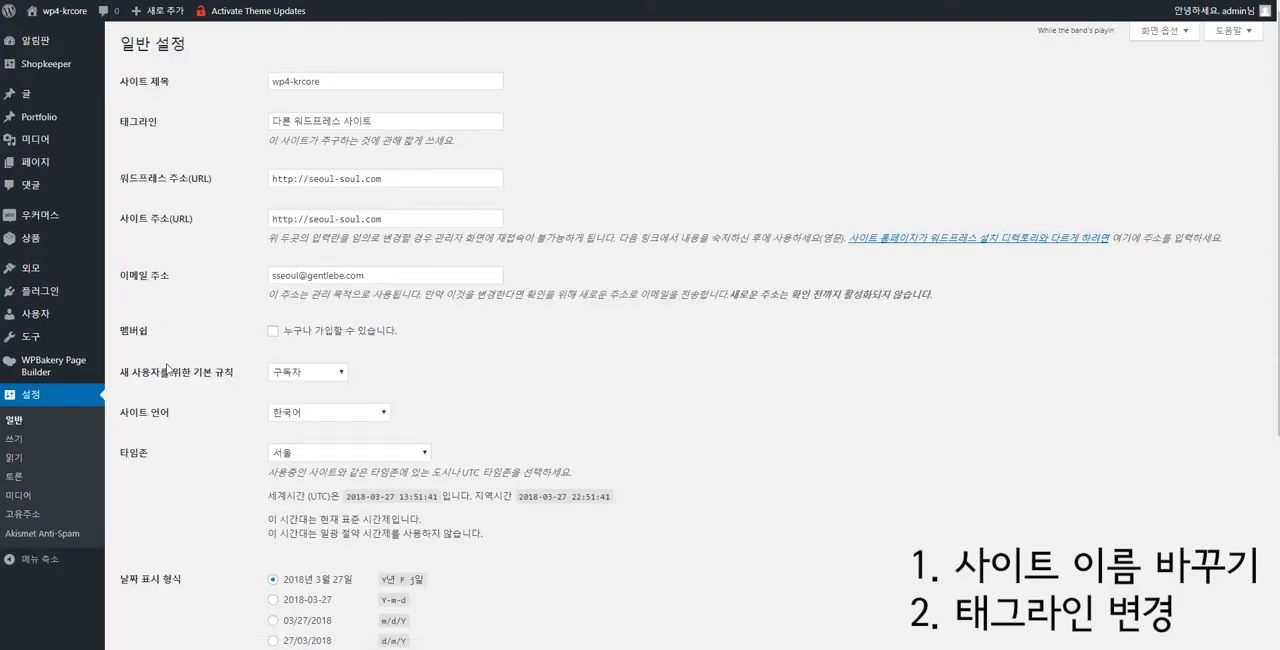
# Review the site address, admin e-mail, language, timezone, and date and time format fields in the general settings.
pyautogui.moveTo(271, 179); pyautogui.dragTo(381, 186)
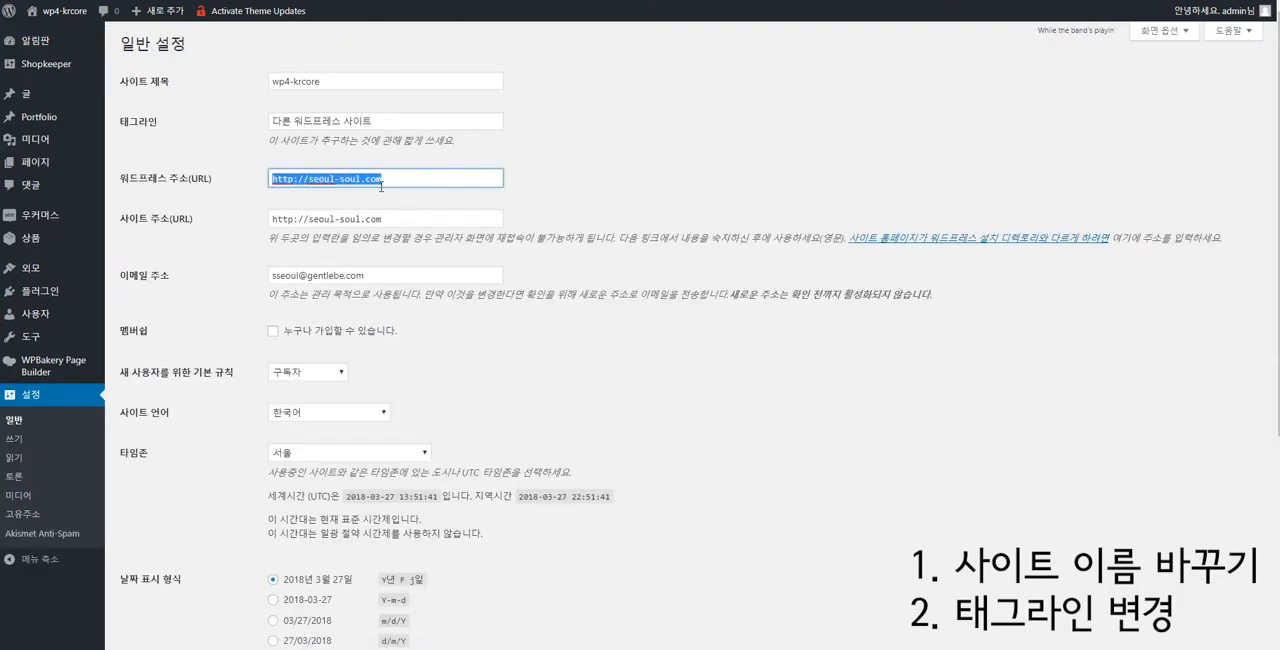
pyautogui.moveTo(399, 236); pyautogui.dragTo(263, 251)
pyautogui.moveTo(394, 279); pyautogui.dragTo(250, 289)
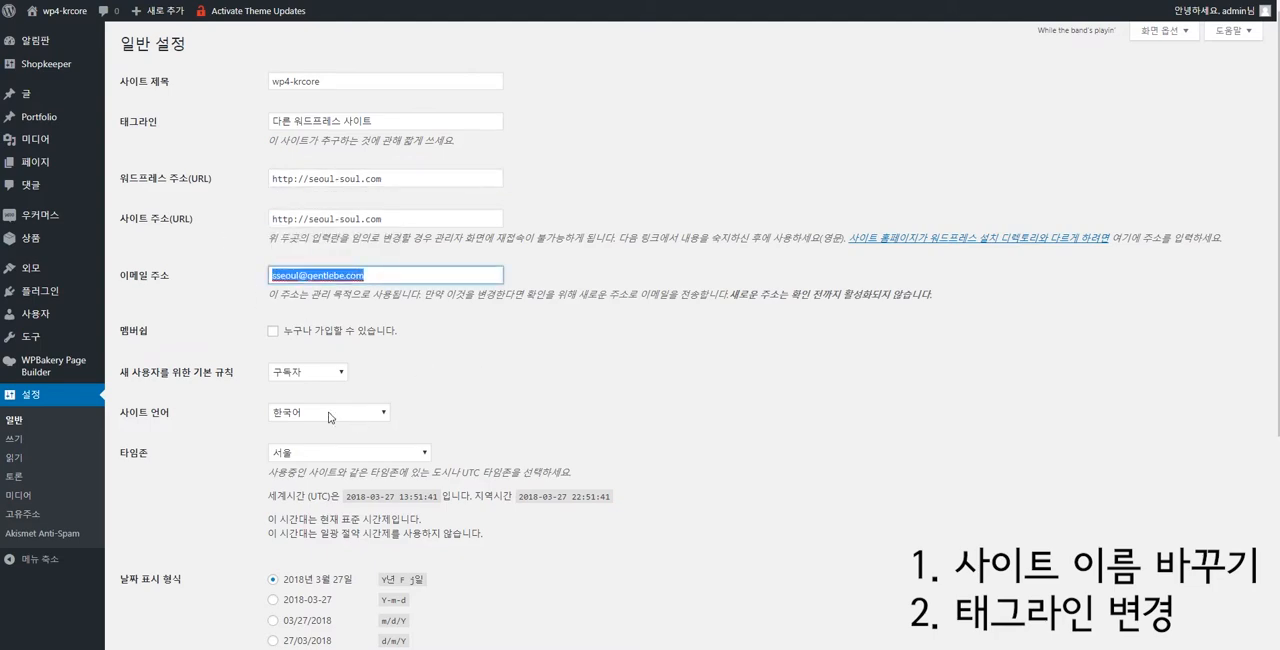
pyautogui.scroll(-2, 455, 570)
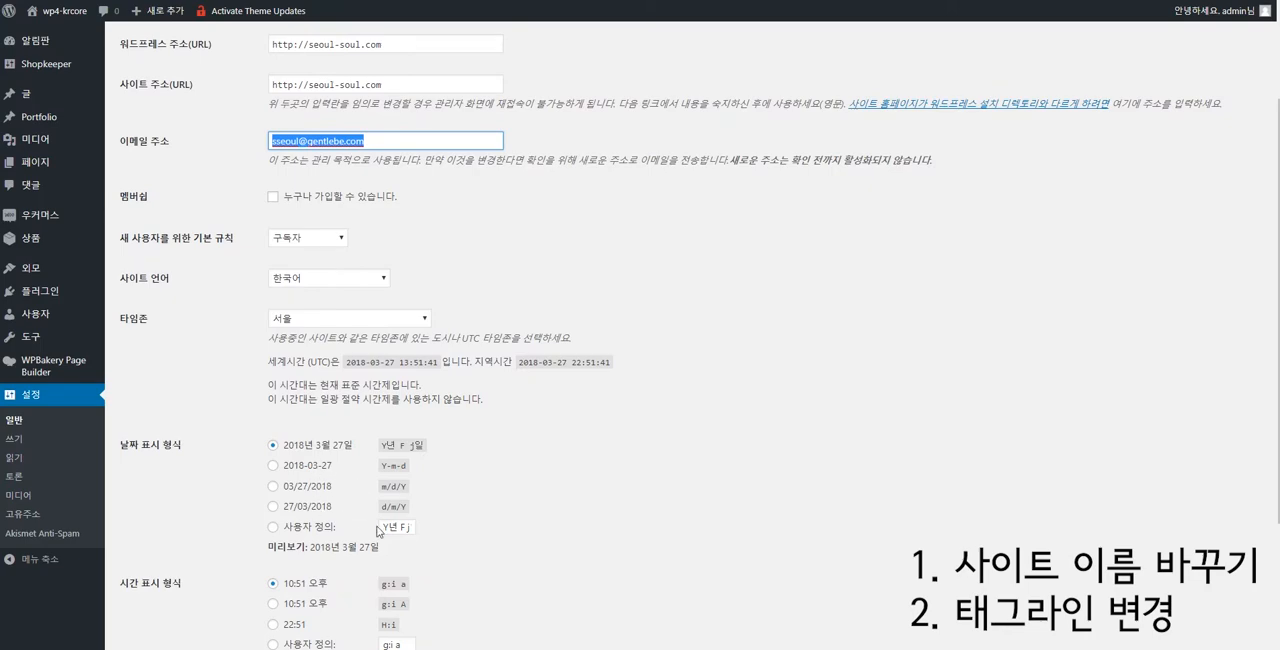
pyautogui.scroll(-2, 360, 518)
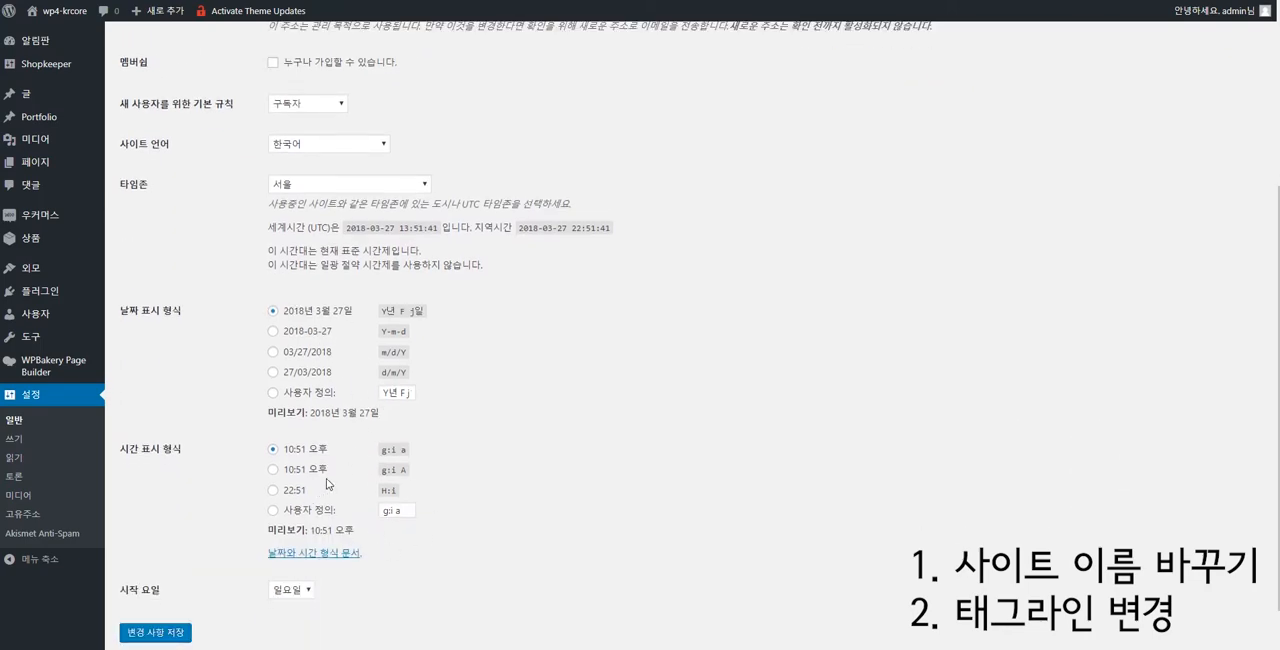
pyautogui.scroll(4, 327, 484)
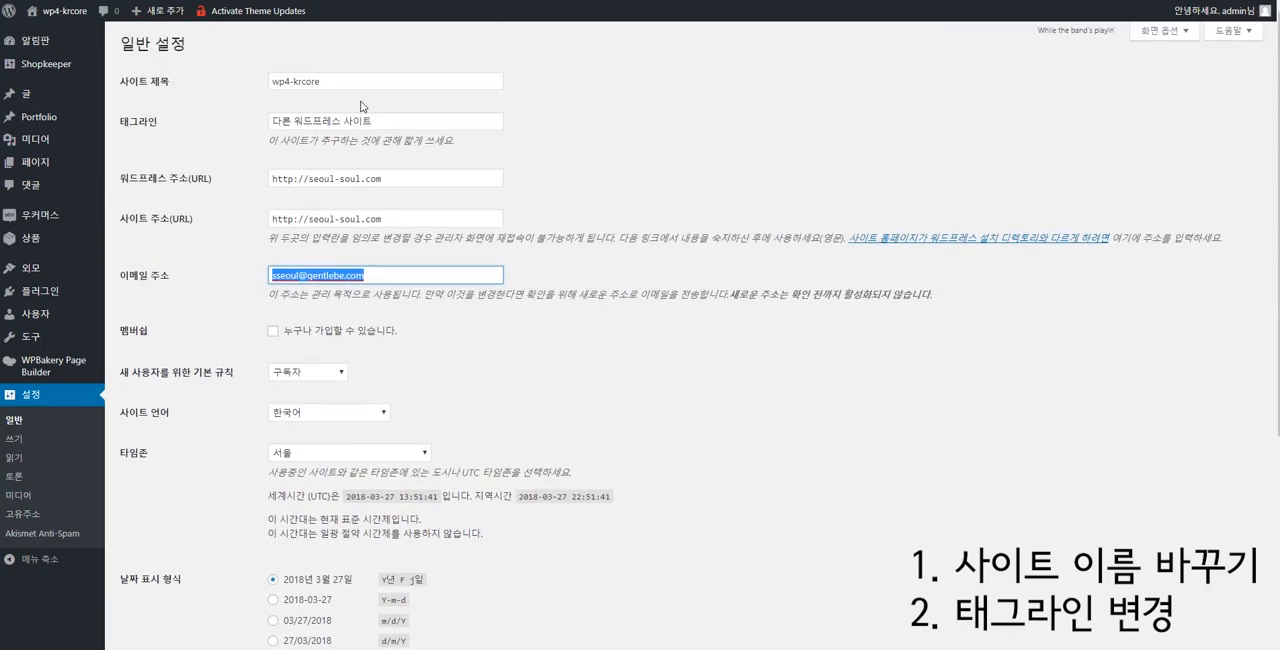
# Replace the site title (사이트 제목) with "서울쏘울".
pyautogui.moveTo(129, 86); pyautogui.dragTo(225, 85)
pyautogui.click(335, 87)
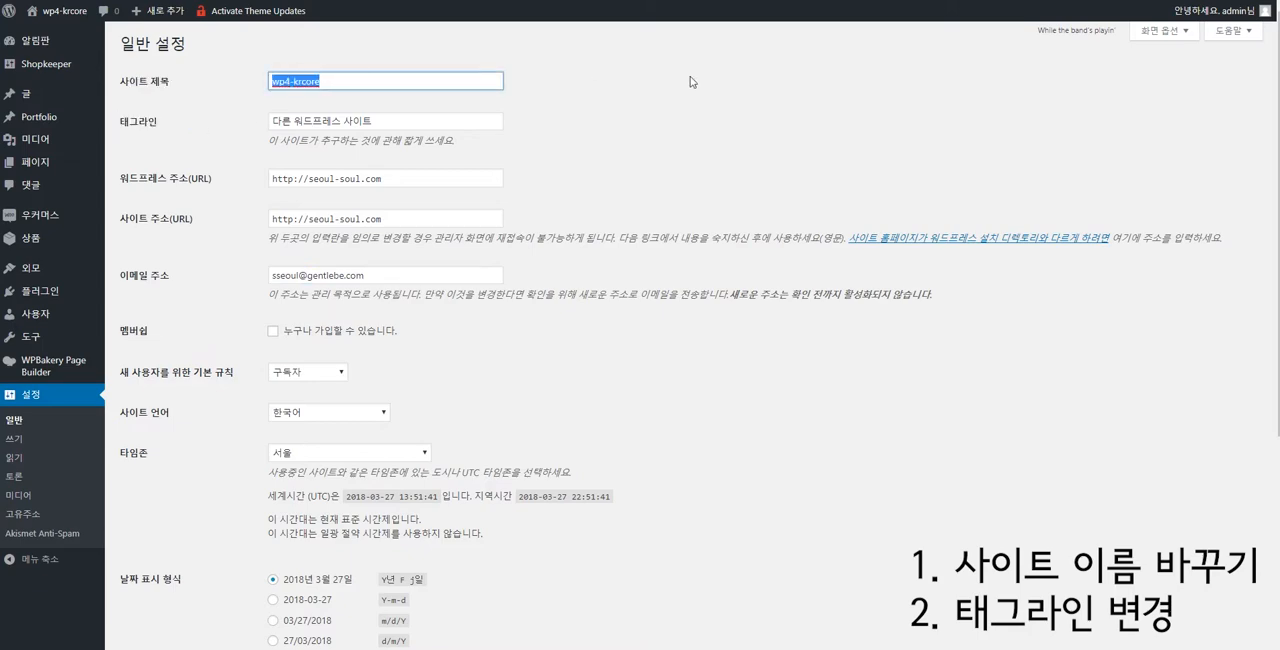
pyautogui.press('BackSpace')
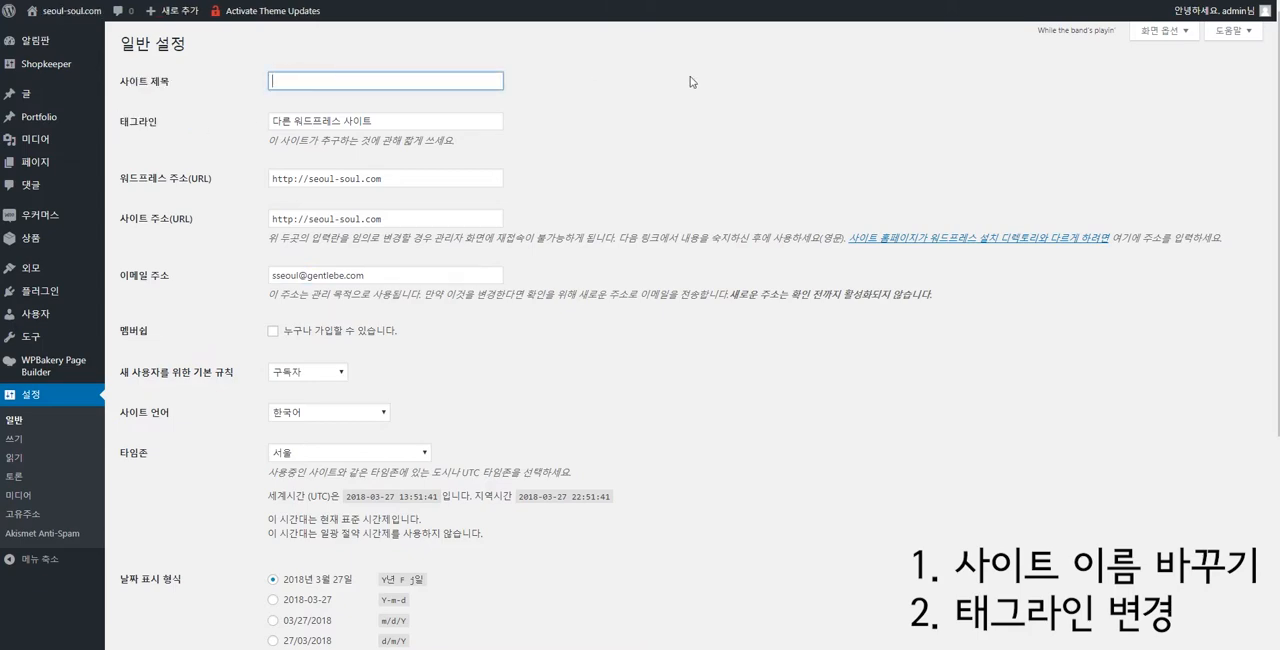
pyautogui.write('서울쏘울')
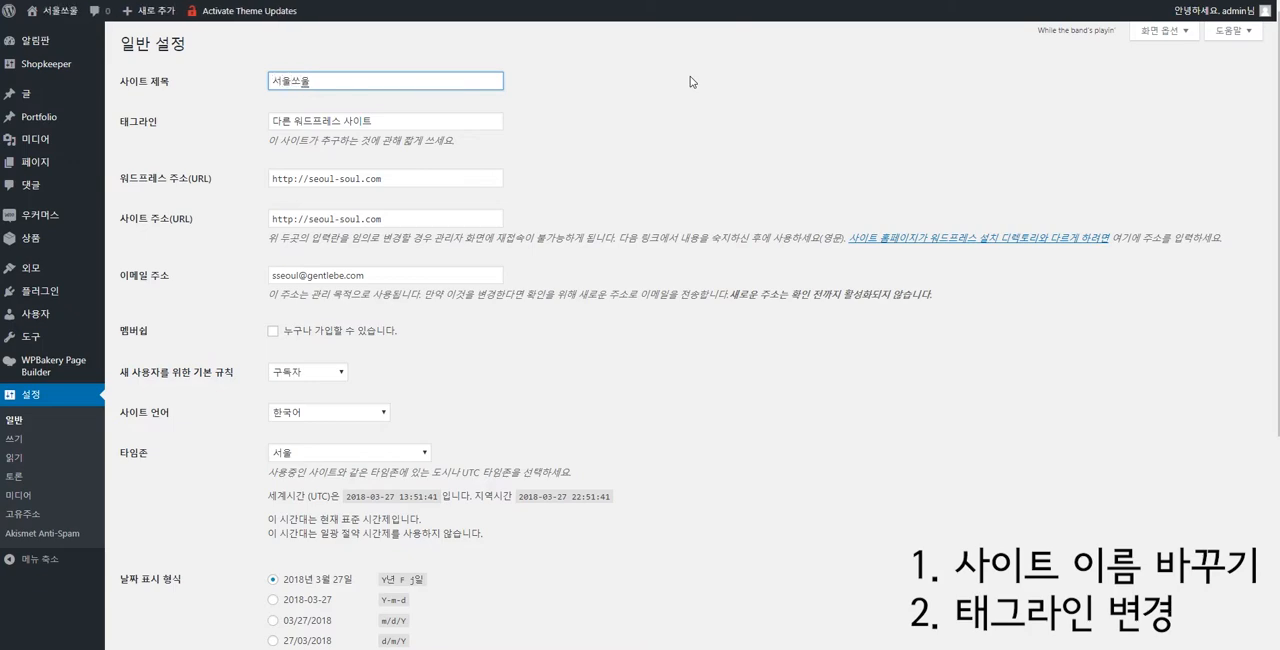
# Replace the tagline (태그라인) with "우리가 아는 서울을 보여줄게".
pyautogui.tripleClick(483, 114)
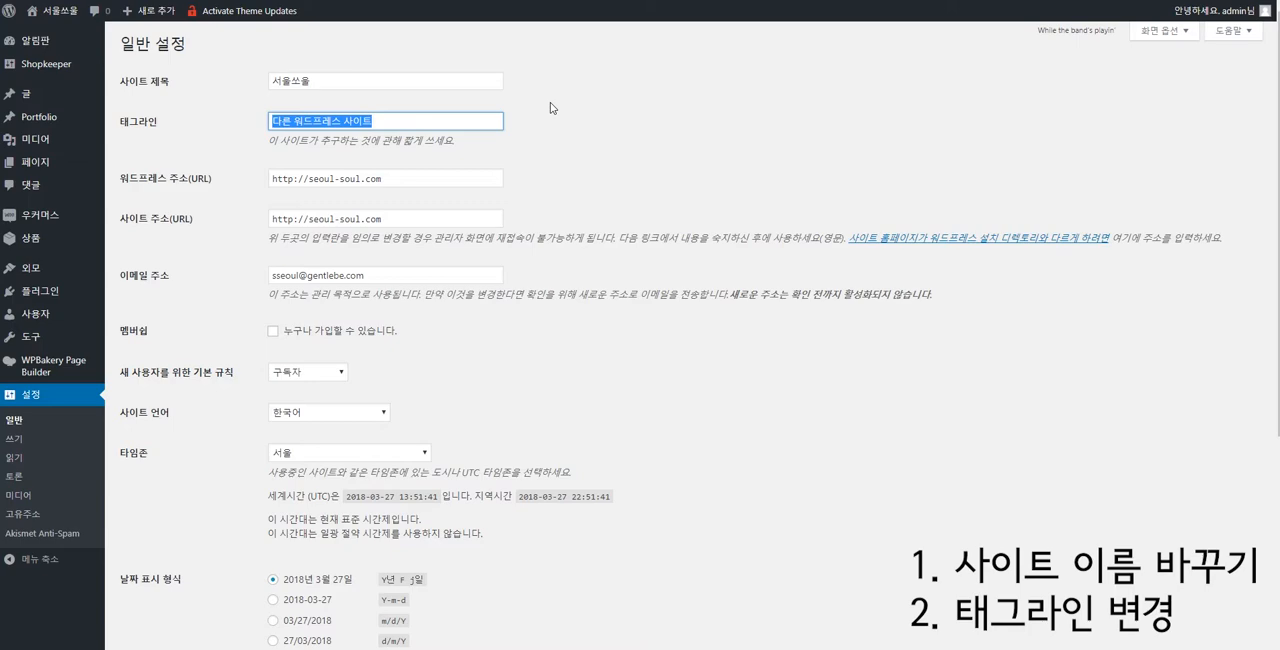
pyautogui.moveTo(448, 122); pyautogui.dragTo(239, 129)
pyautogui.write('우리가 아는 서울은')
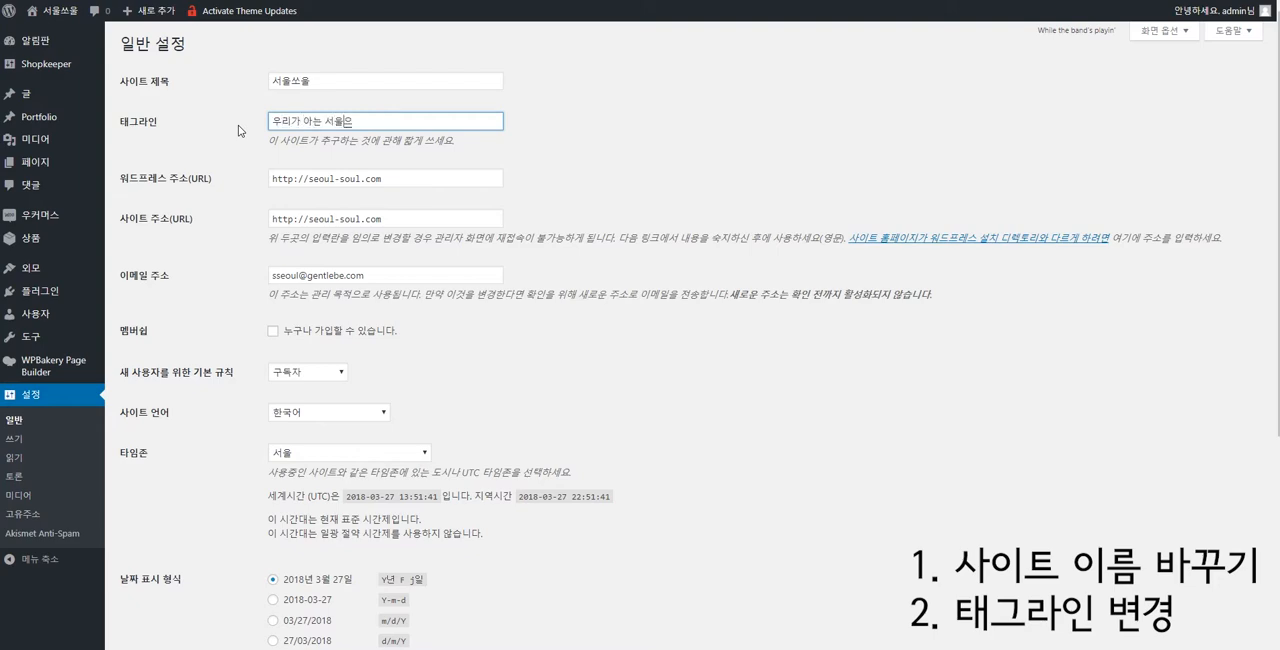
pyautogui.press('BackSpace')
pyautogui.write('을 보여')
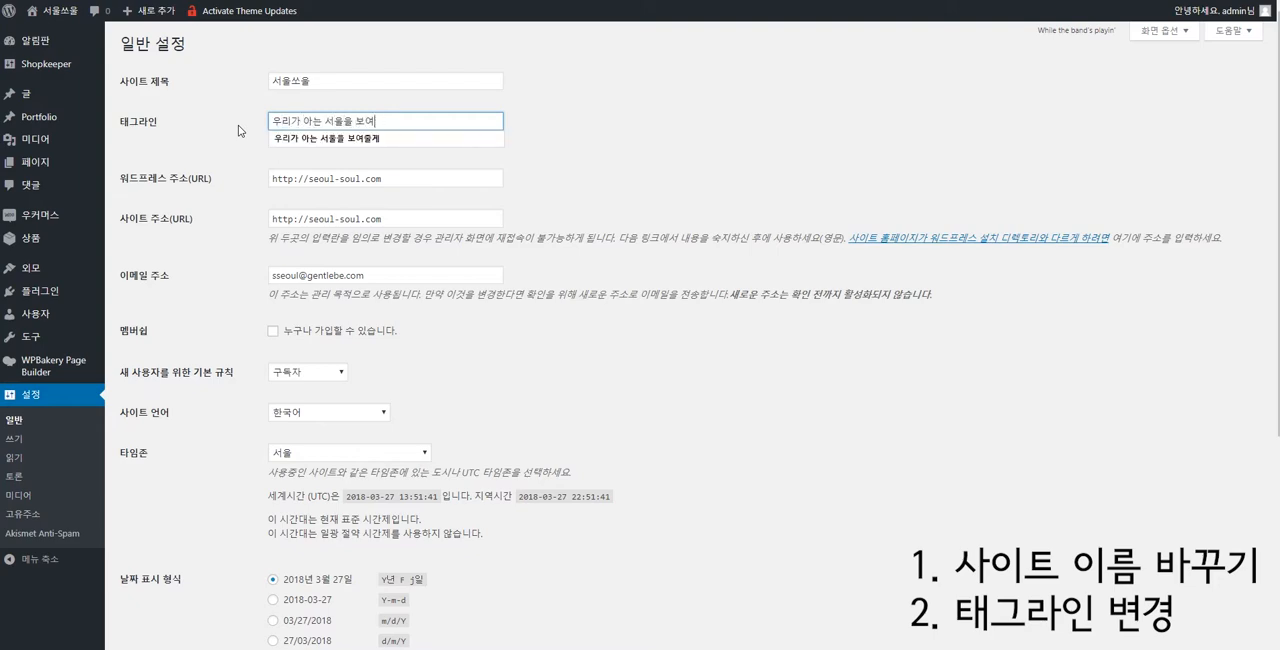
pyautogui.press('Down')
pyautogui.press('Return')
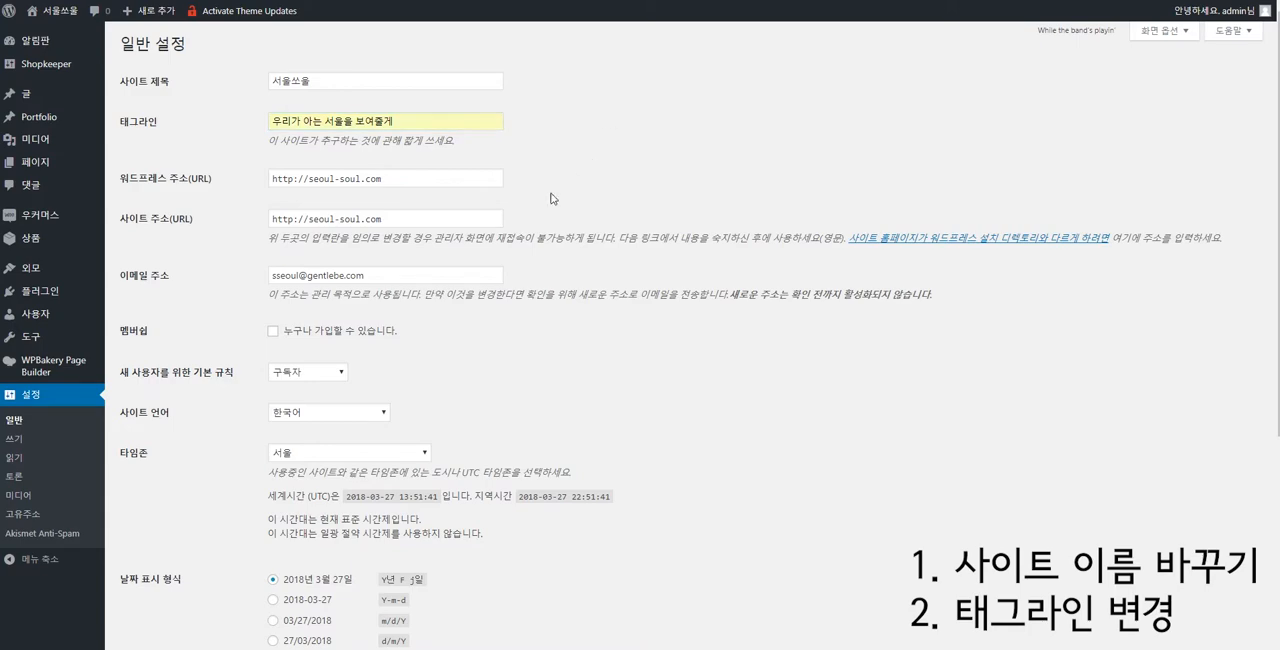
# Review the site title and tagline entries in the general settings.
pyautogui.click(409, 116)
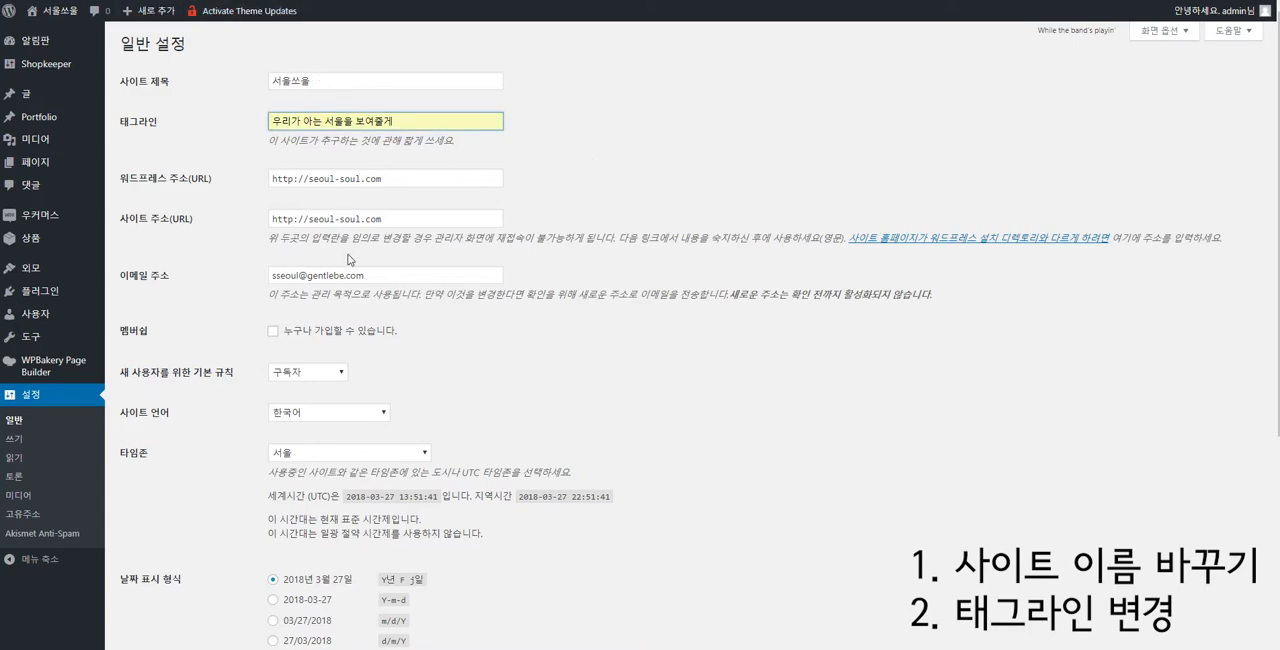
pyautogui.scroll(-4, 349, 259)
pyautogui.scroll(4, 434, 309)
pyautogui.moveTo(401, 121); pyautogui.dragTo(355, 121)
pyautogui.moveTo(532, 123); pyautogui.dragTo(280, 84)
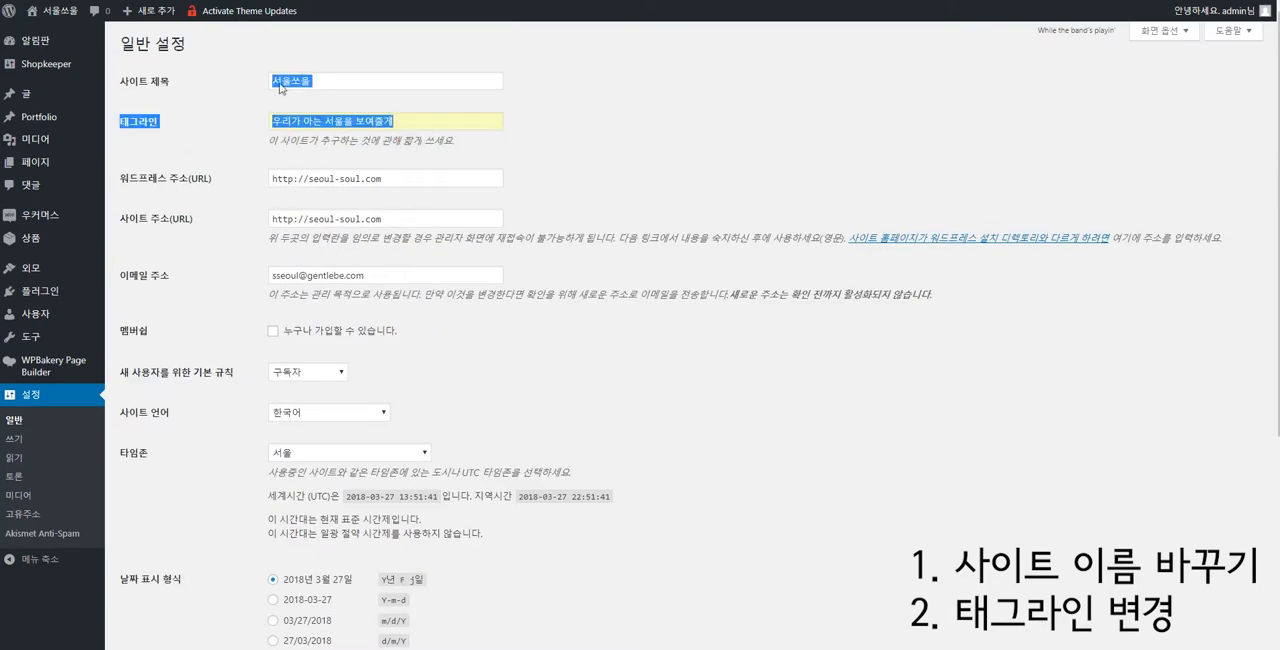
pyautogui.click(281, 87)
pyautogui.click(376, 120)
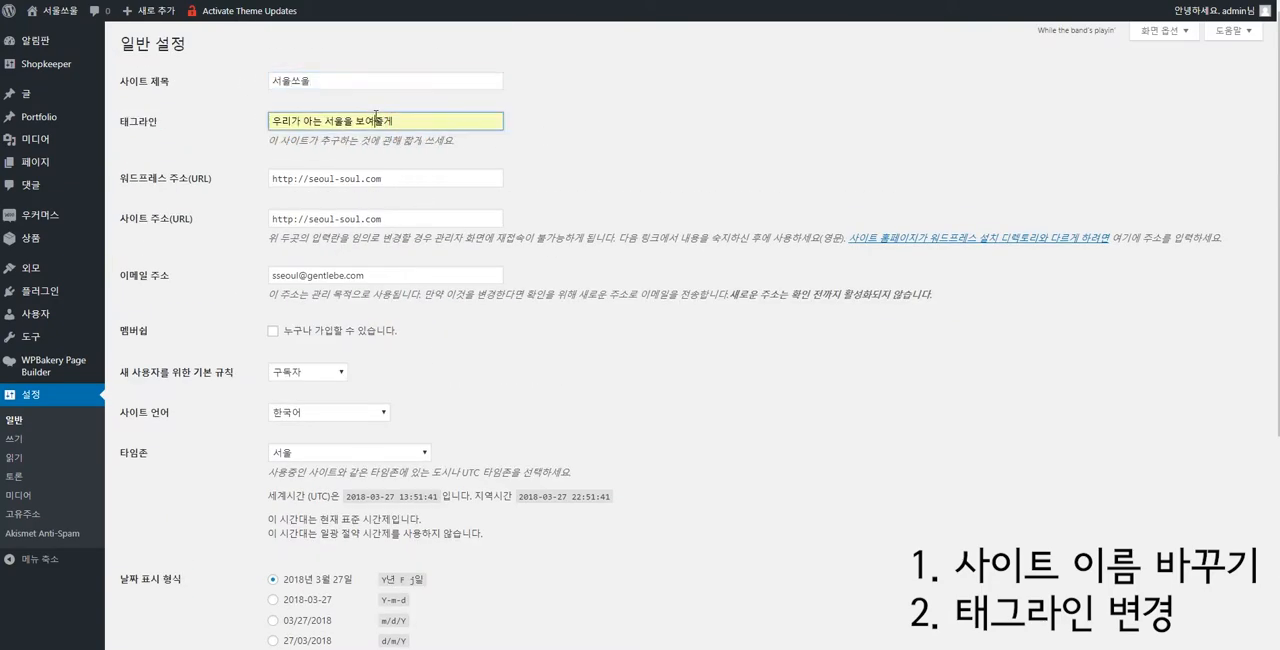
pyautogui.scroll(-3, 376, 117)
pyautogui.scroll(3, 281, 157)
# Try the membership option that lets anyone register (누구나 가입할 수 있습니다) and turn it back off.
pyautogui.click(433, 340)
pyautogui.moveTo(433, 340); pyautogui.dragTo(281, 335)
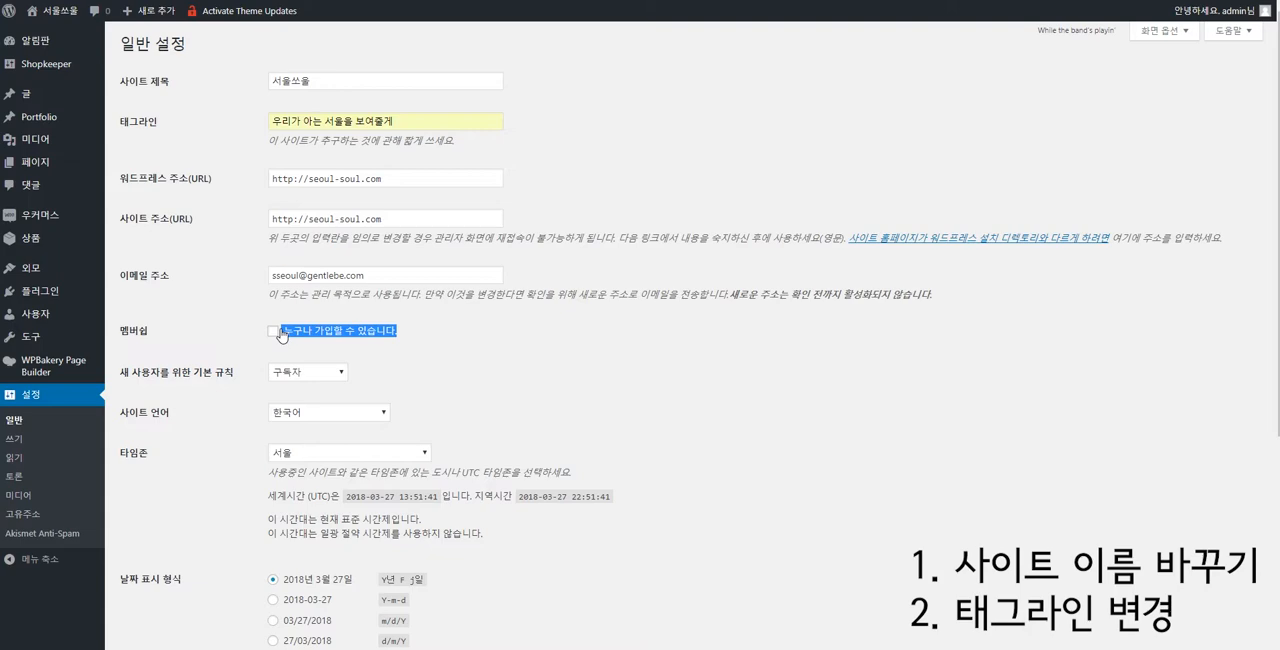
pyautogui.click(274, 333)
pyautogui.click(273, 332)
pyautogui.click(481, 344)
pyautogui.moveTo(437, 341)
pyautogui.mouseDown()
pyautogui.moveTo(249, 315)
pyautogui.moveTo(432, 343)
pyautogui.mouseUp()
pyautogui.click(308, 356)
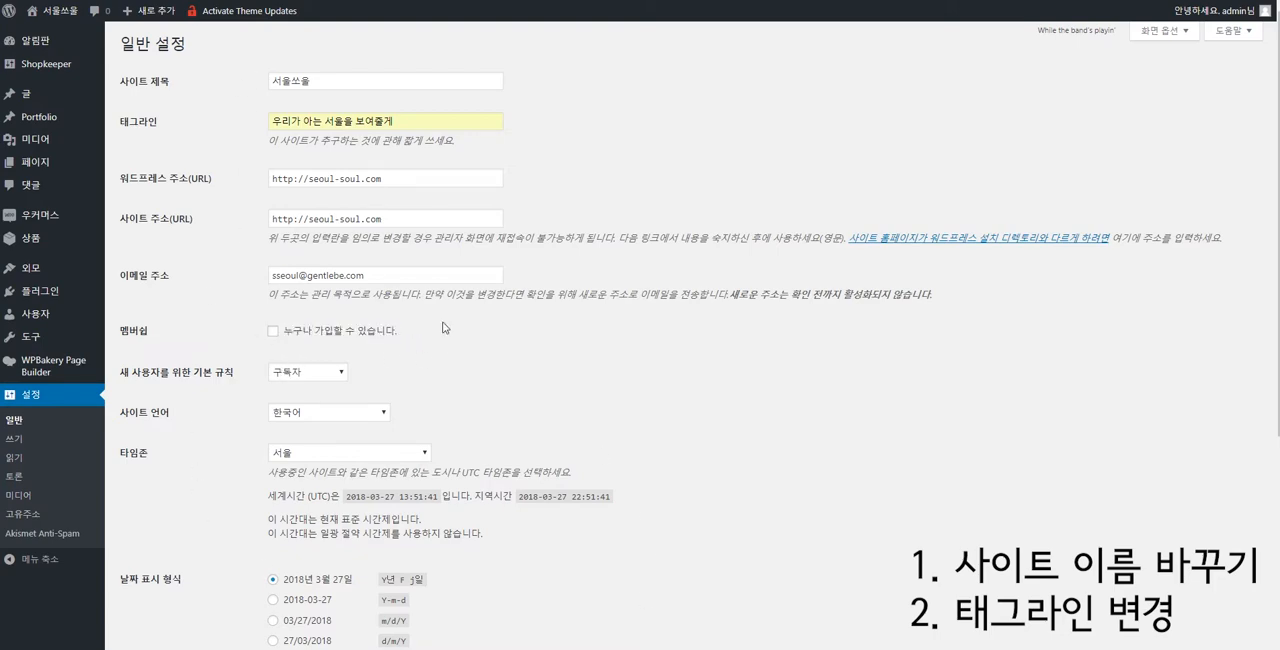
# Save the site title and tagline changes in the general settings.
pyautogui.moveTo(390, 146); pyautogui.dragTo(214, 86)
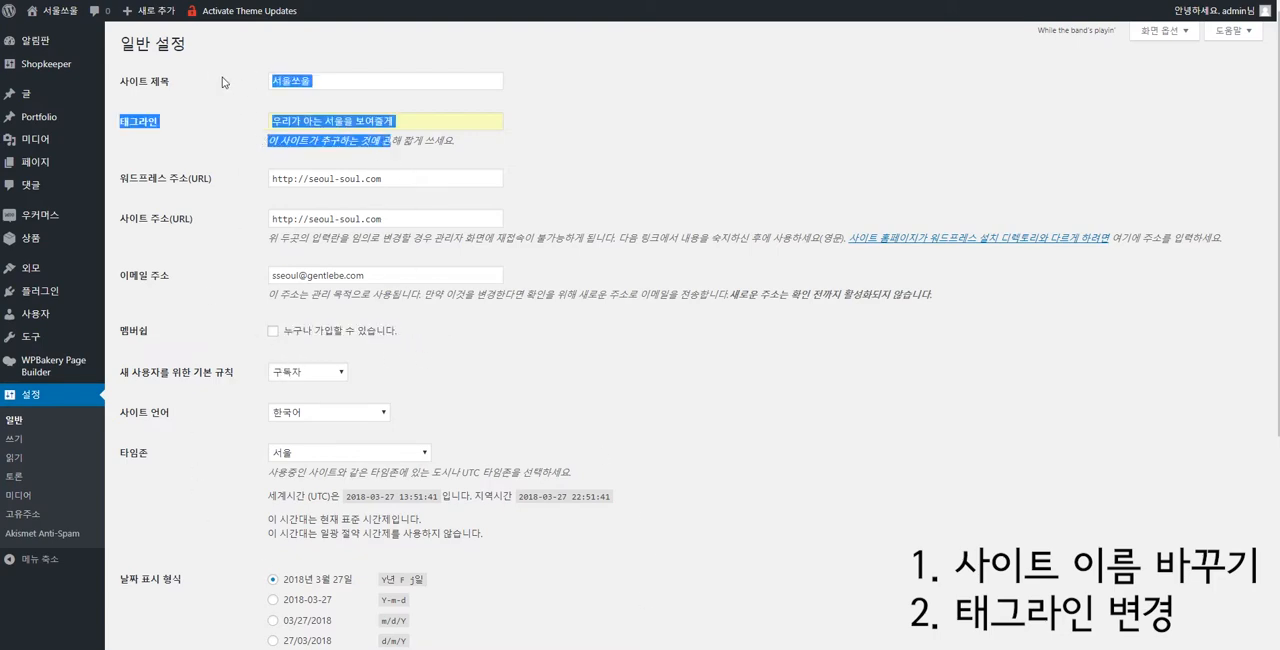
pyautogui.click(222, 82)
pyautogui.scroll(-3, 264, 272)
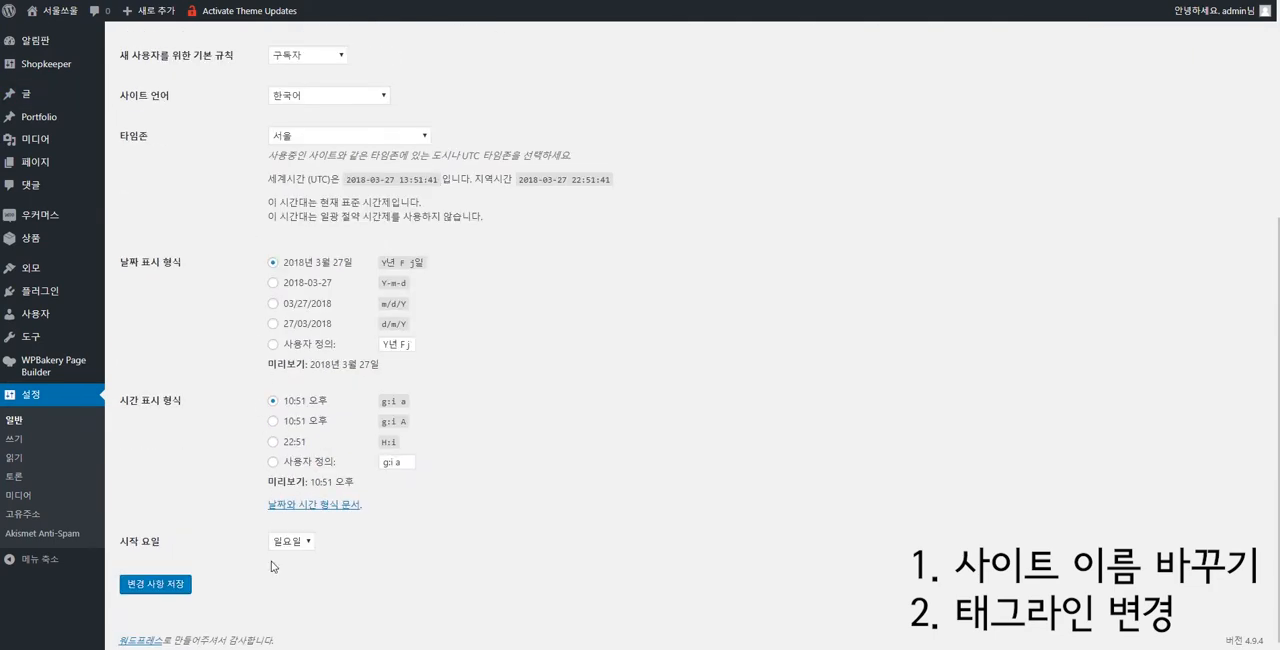
pyautogui.click(172, 588)
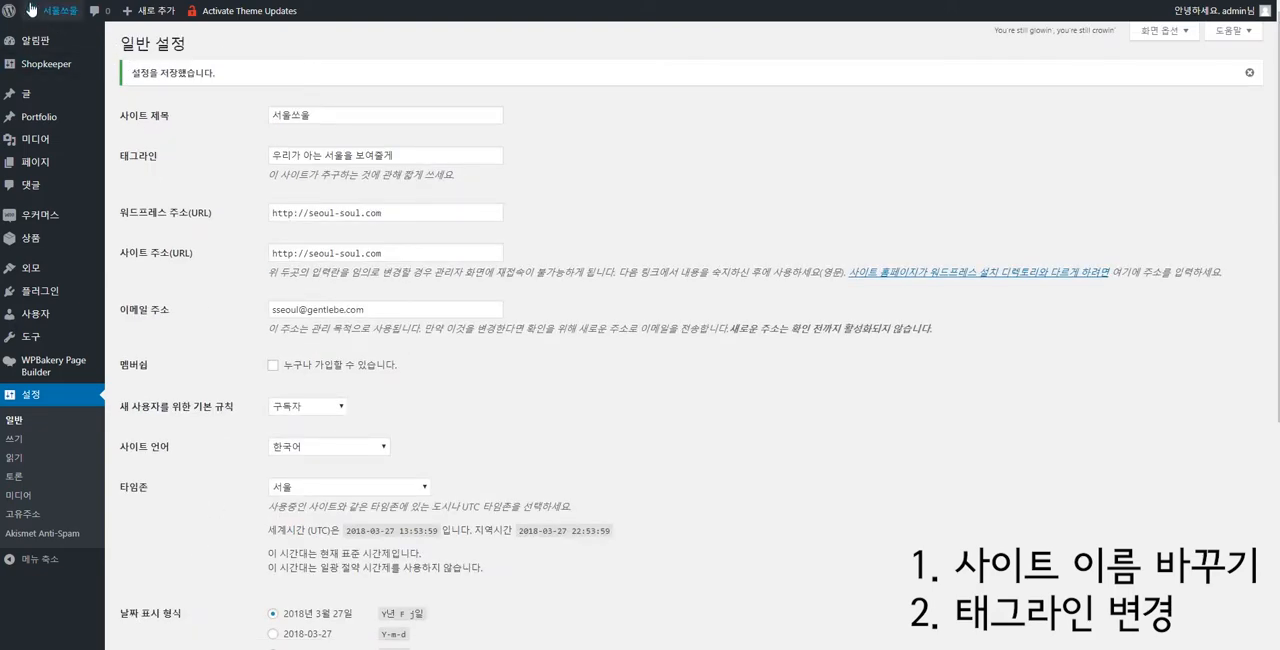
pyautogui.moveTo(50, 12)
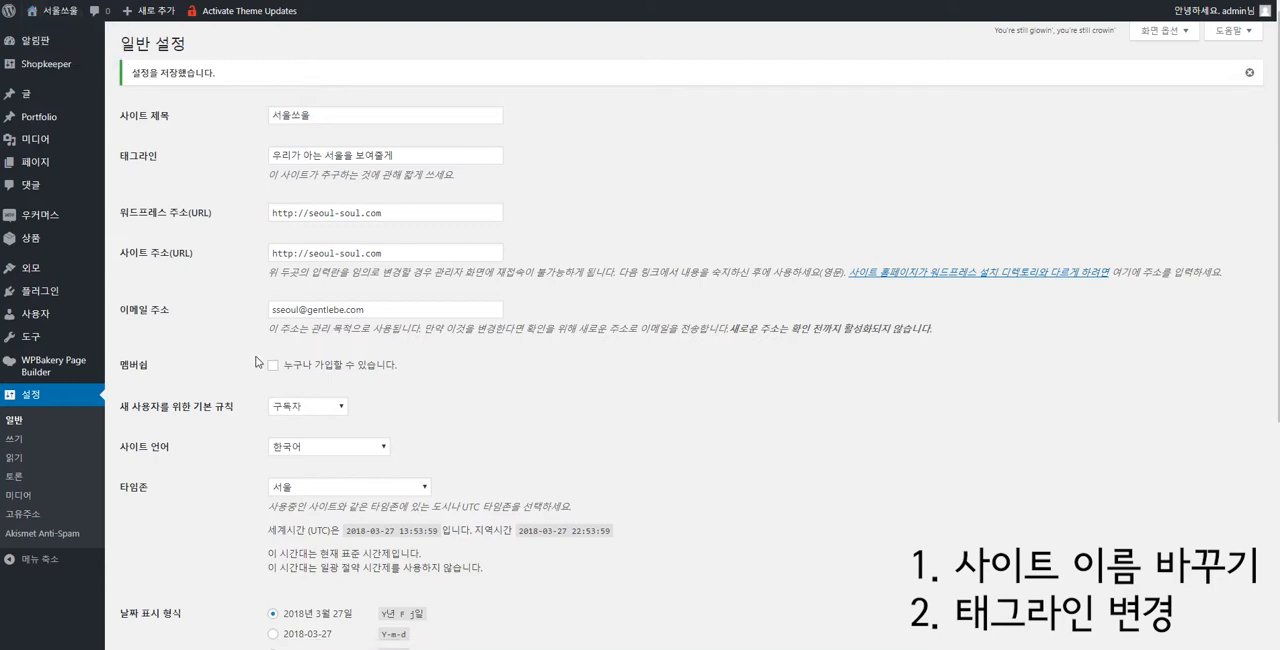
# Open the permalink settings (고유주소) and set the common URL structure to post name (글 이름).
pyautogui.click(70, 517)
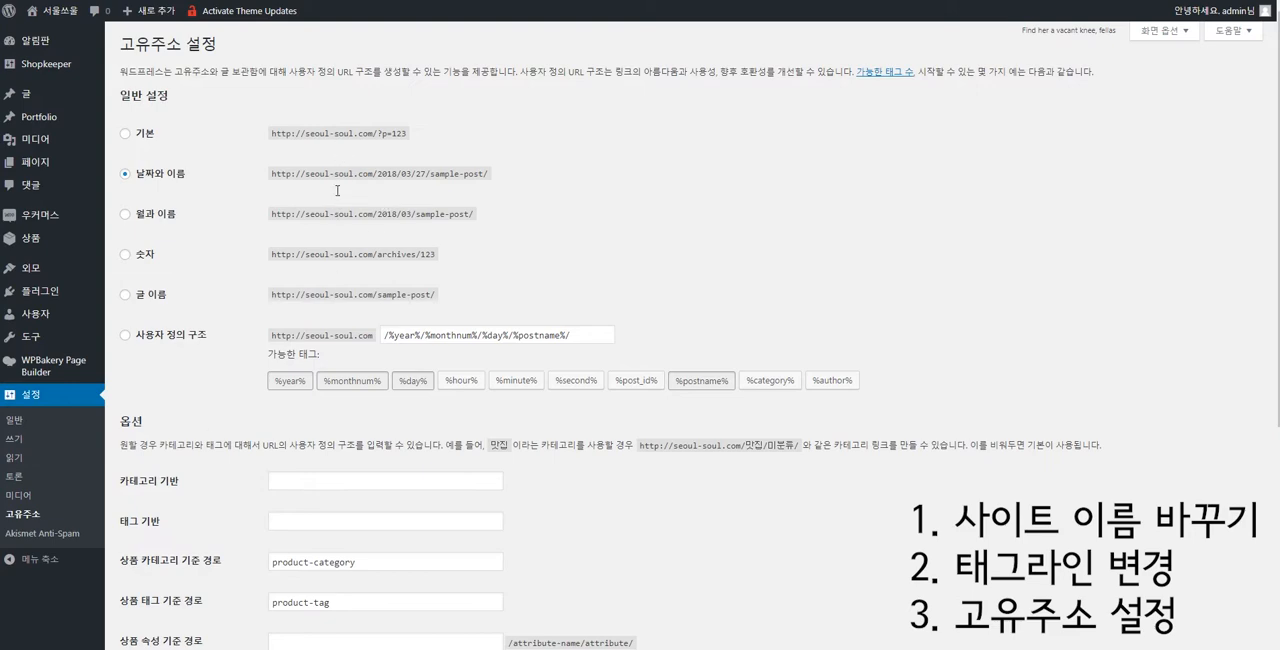
pyautogui.click(144, 138)
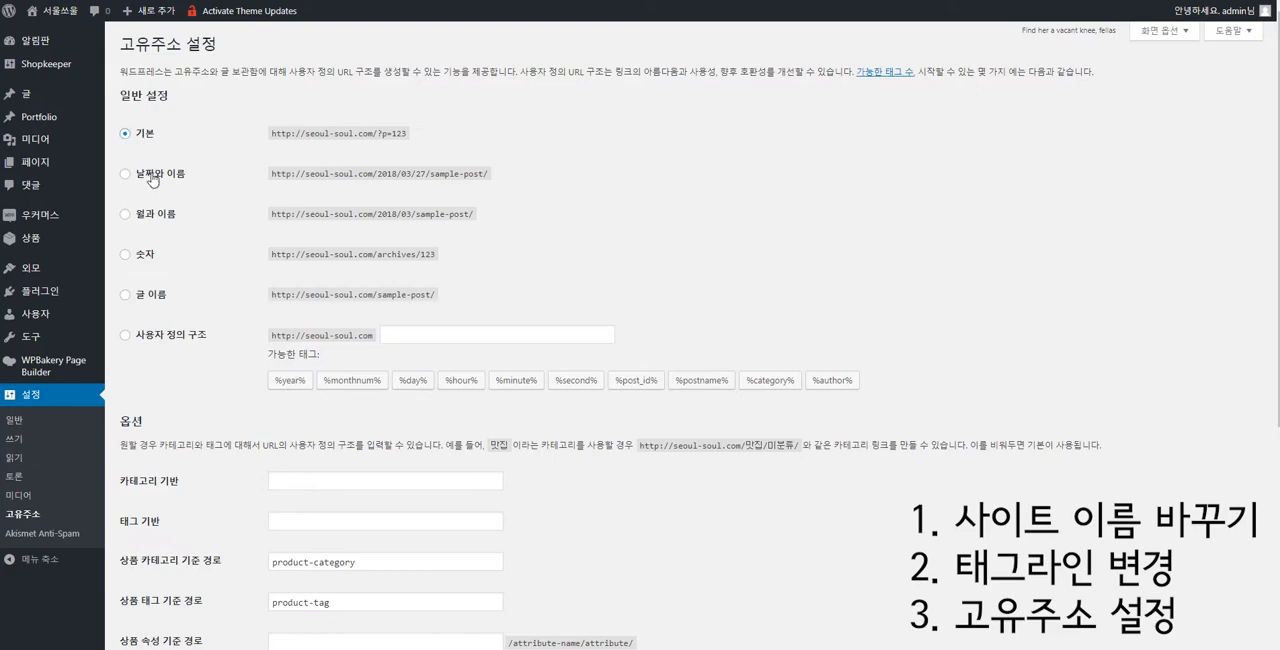
pyautogui.click(151, 177)
pyautogui.click(157, 212)
pyautogui.click(166, 261)
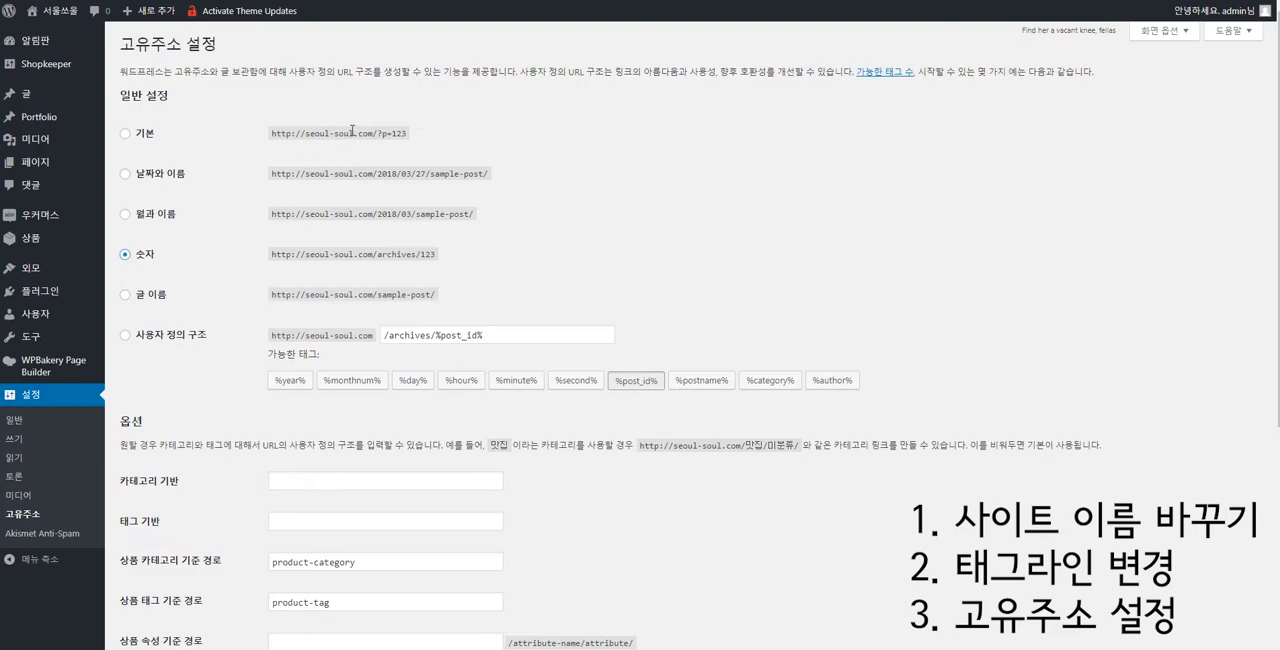
pyautogui.click(141, 303)
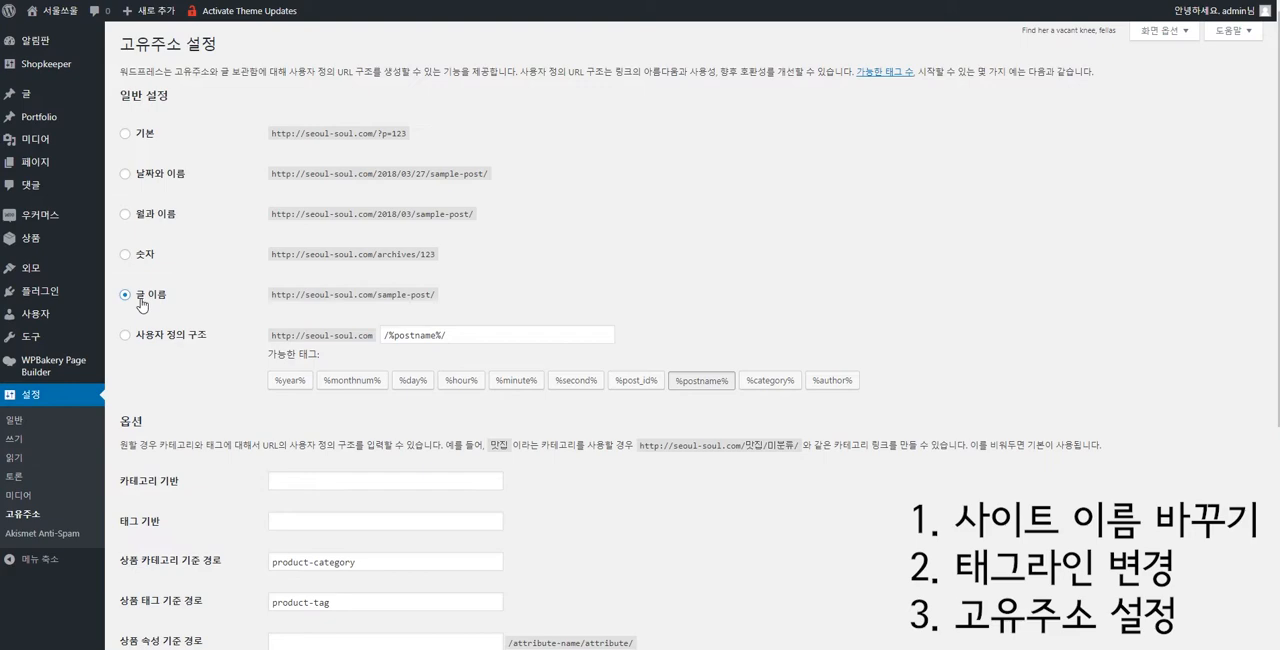
pyautogui.moveTo(138, 296)
pyautogui.mouseDown()
pyautogui.moveTo(507, 314)
pyautogui.moveTo(243, 293)
pyautogui.moveTo(139, 303)
pyautogui.mouseUp()
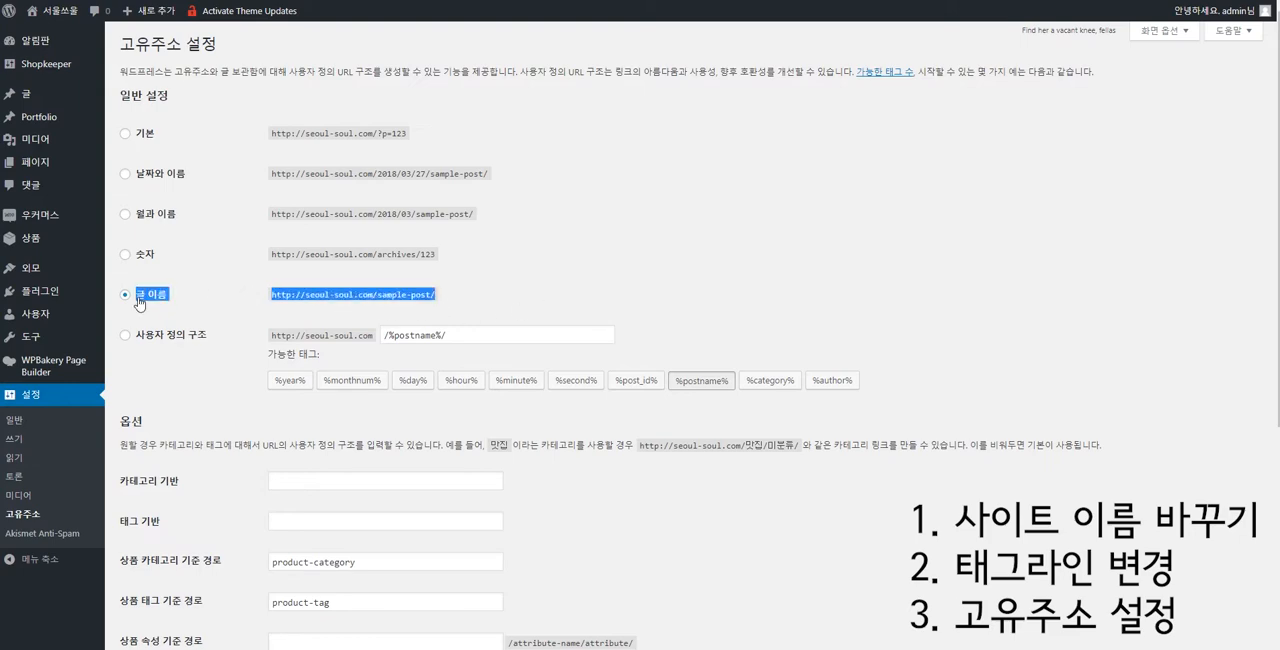
pyautogui.click(466, 303)
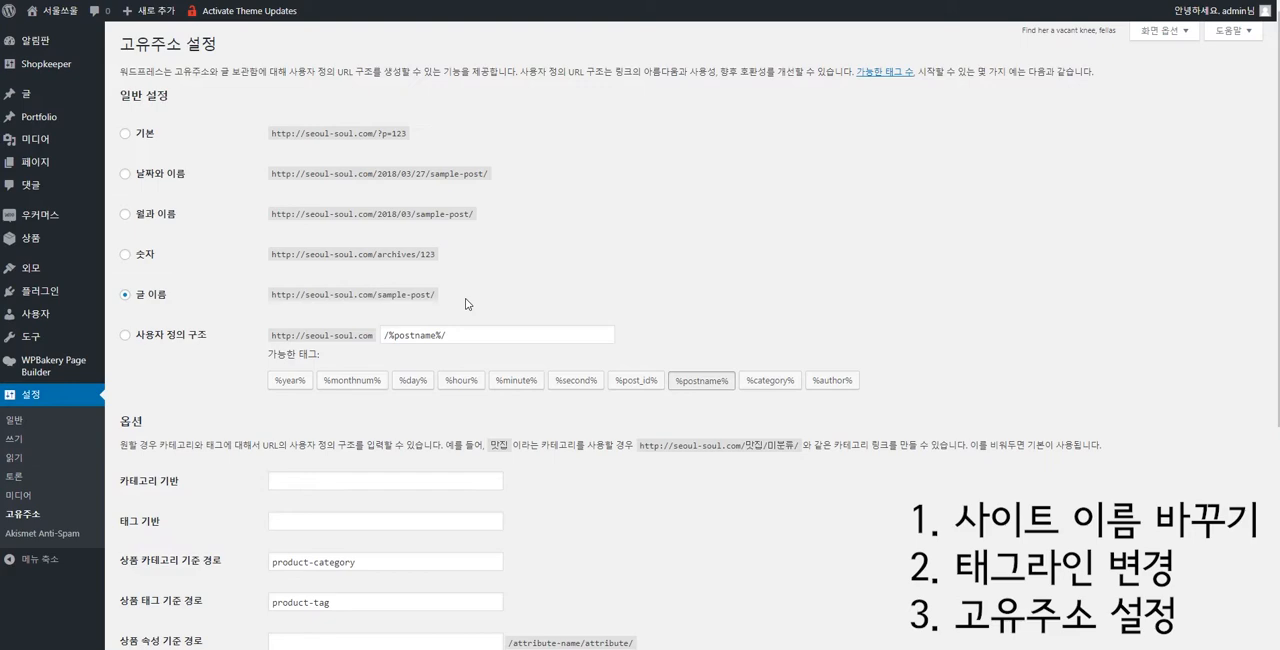
# Compare the example URLs of the date-based and post name structures, and examine the product permalink options (상품 고유 링크).
pyautogui.moveTo(379, 215); pyautogui.dragTo(444, 213)
pyautogui.moveTo(378, 174); pyautogui.dragTo(428, 180)
pyautogui.click(418, 184)
pyautogui.moveTo(437, 295); pyautogui.dragTo(249, 301)
pyautogui.click(279, 298)
pyautogui.scroll(-3, 290, 297)
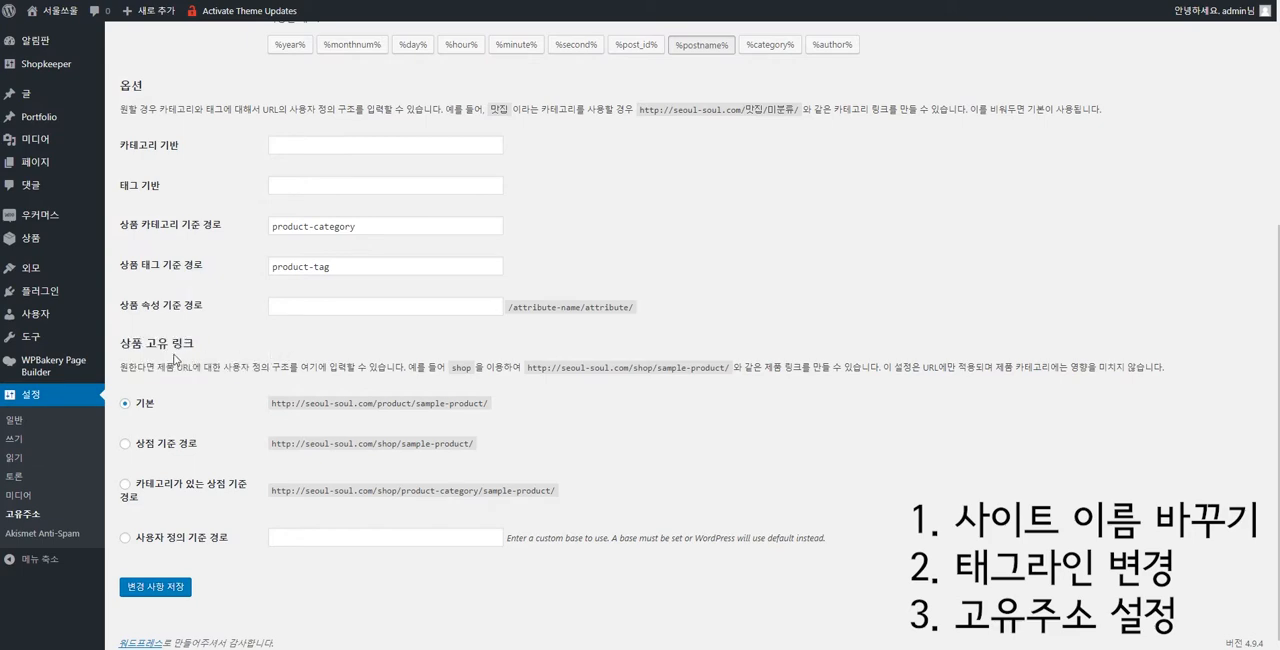
pyautogui.moveTo(122, 345); pyautogui.dragTo(229, 349)
pyautogui.click(297, 349)
pyautogui.moveTo(309, 403); pyautogui.dragTo(572, 425)
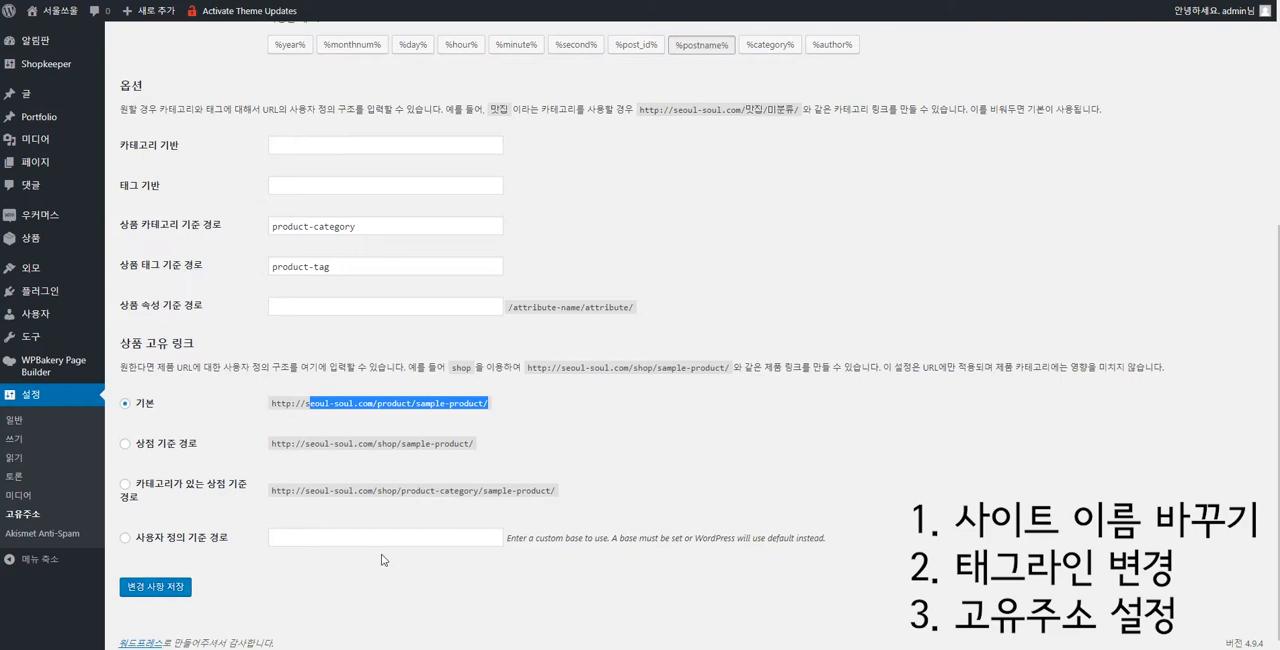
# Check the selected post name structure and save the permalink settings.
pyautogui.scroll(4, 500, 200)
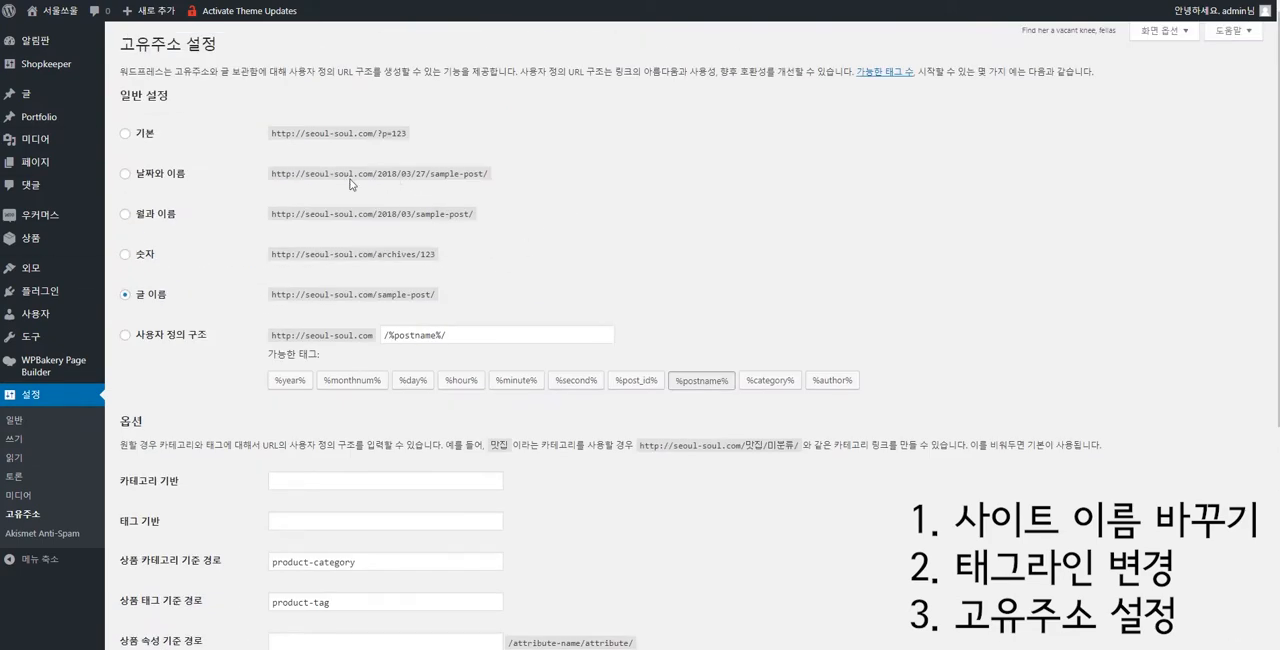
pyautogui.moveTo(233, 296); pyautogui.dragTo(475, 301)
pyautogui.click(476, 300)
pyautogui.scroll(-3, 476, 300)
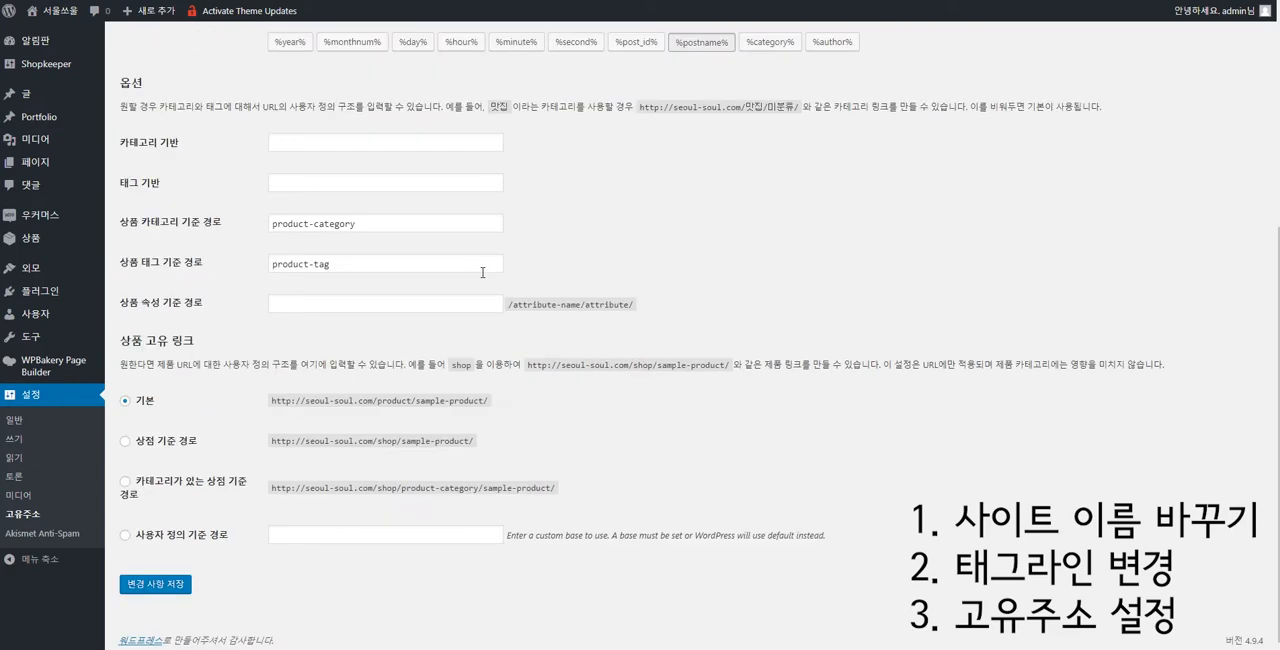
pyautogui.click(155, 590)
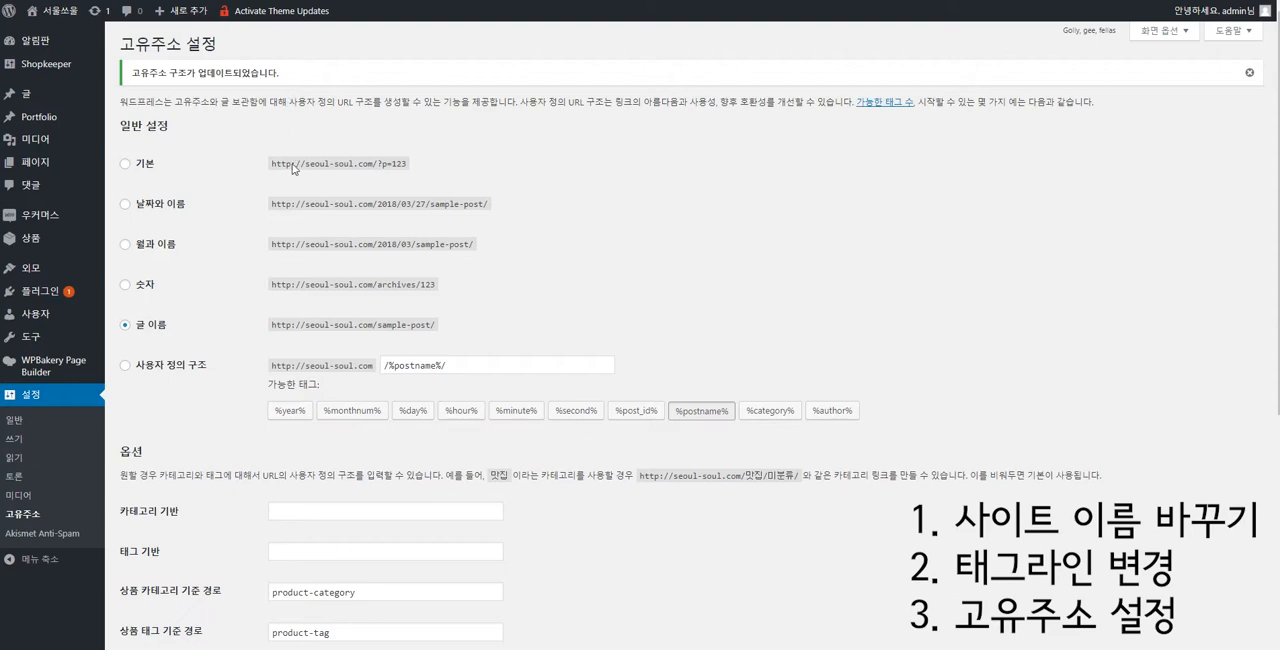
# Open the installed plugins list (플러그인) and read the update notice under WPBakery Page Builder.
pyautogui.scroll(-2, 420, 525)
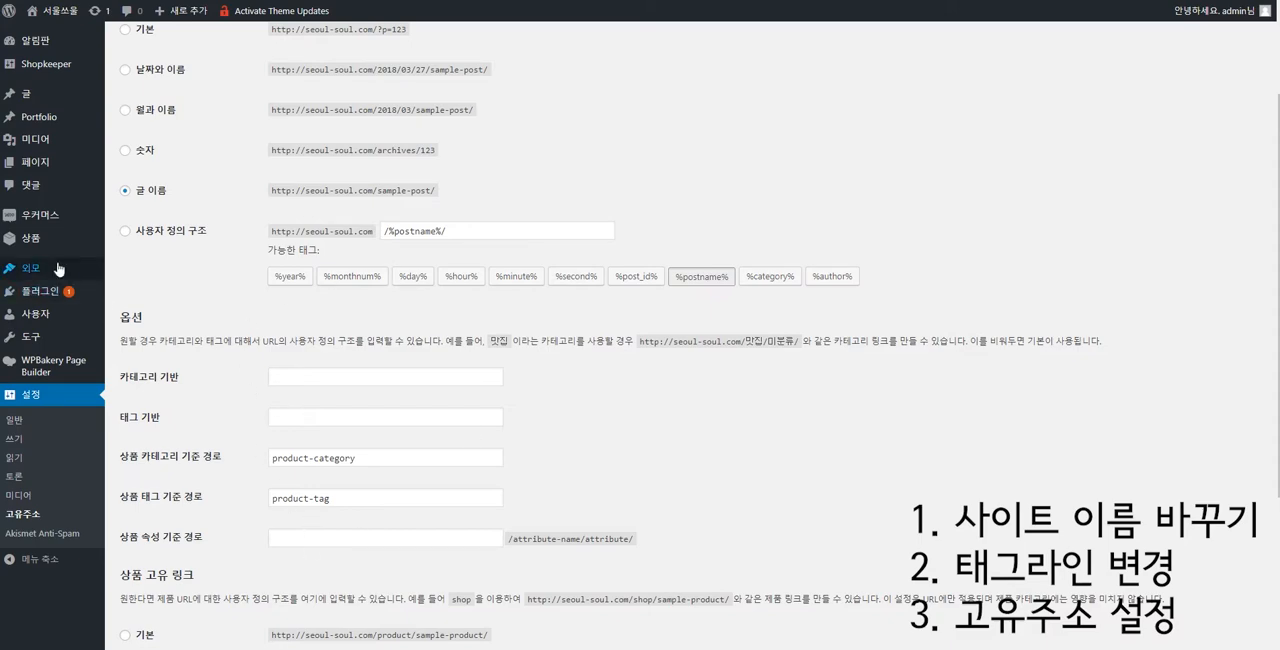
pyautogui.moveTo(58, 269)
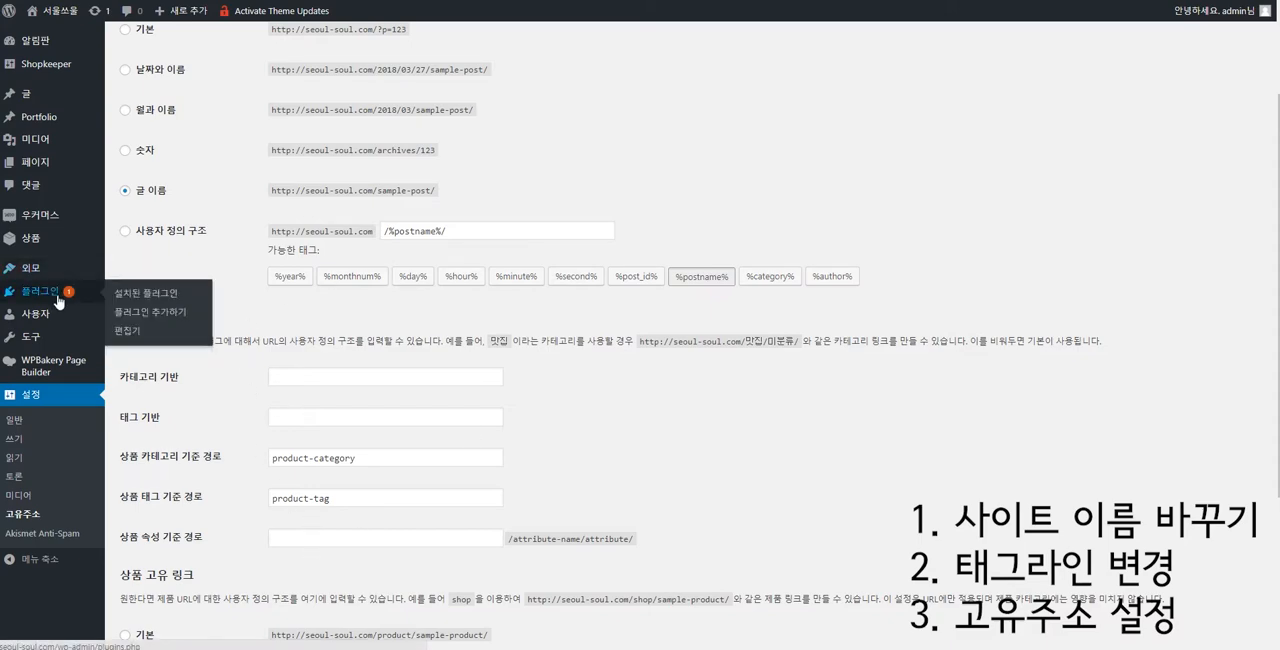
pyautogui.click(58, 300)
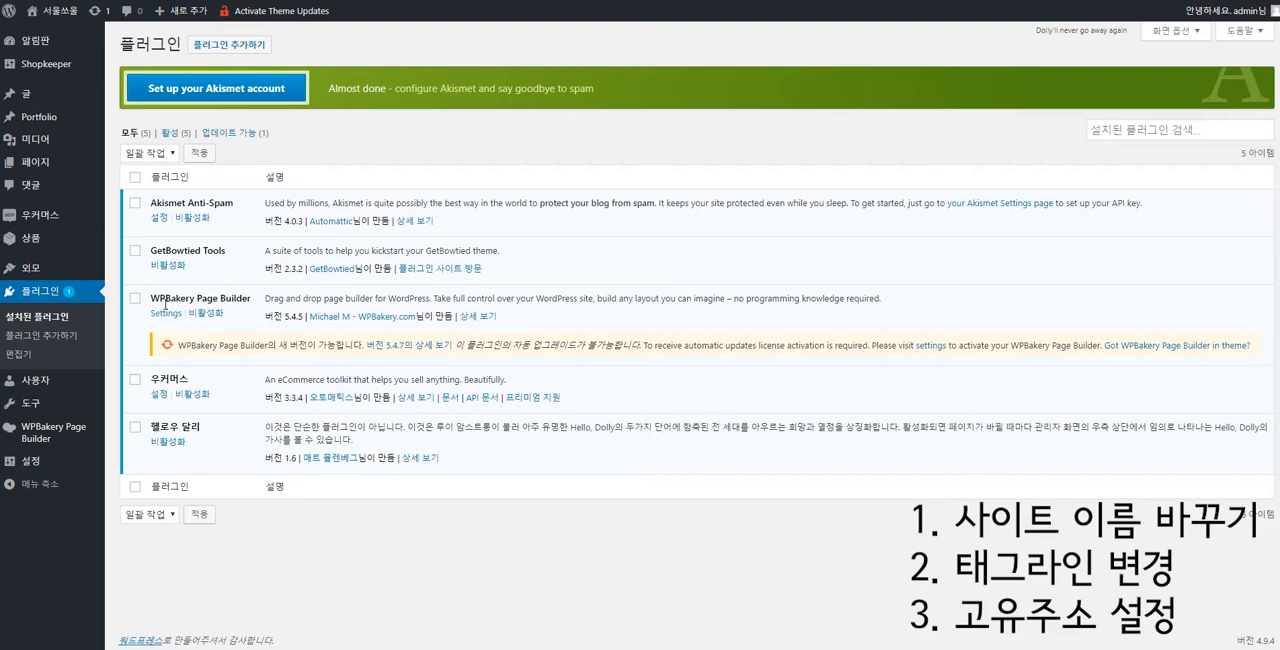
pyautogui.moveTo(340, 349); pyautogui.dragTo(704, 350)
pyautogui.click(455, 349)
pyautogui.moveTo(215, 346); pyautogui.dragTo(723, 342)
pyautogui.click(744, 346)
# Open the themes page (테마), start adding a new theme and bring up the zip upload form.
pyautogui.moveTo(31, 275)
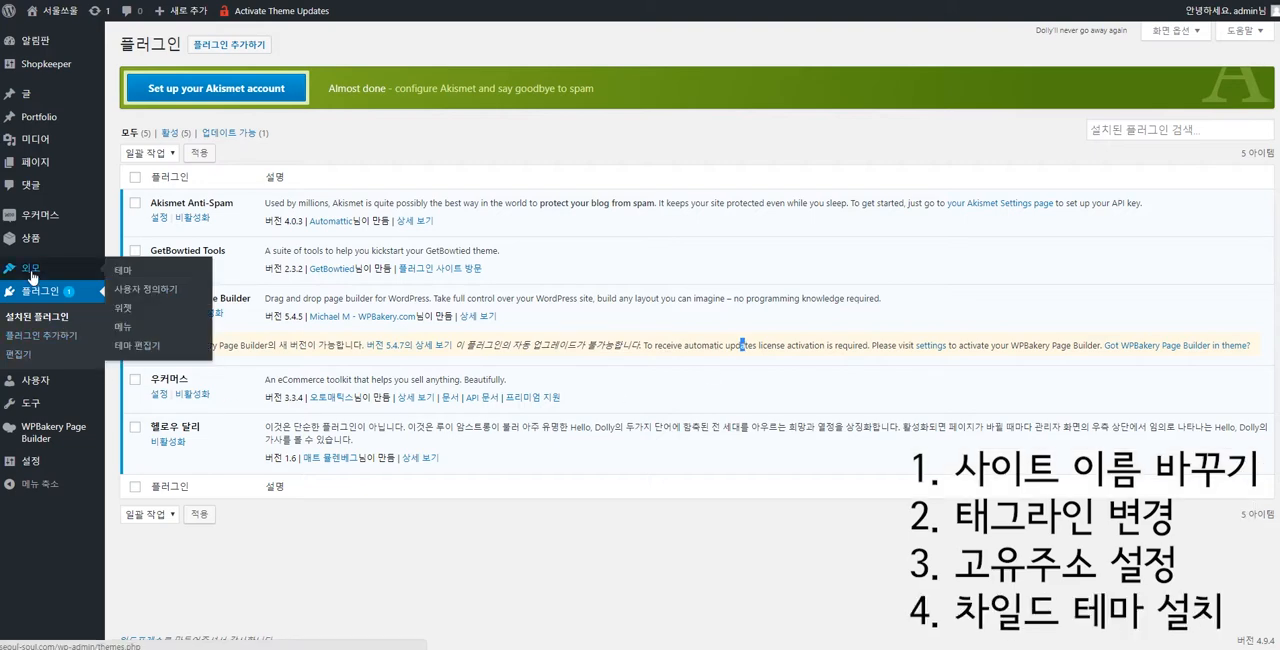
pyautogui.click(123, 272)
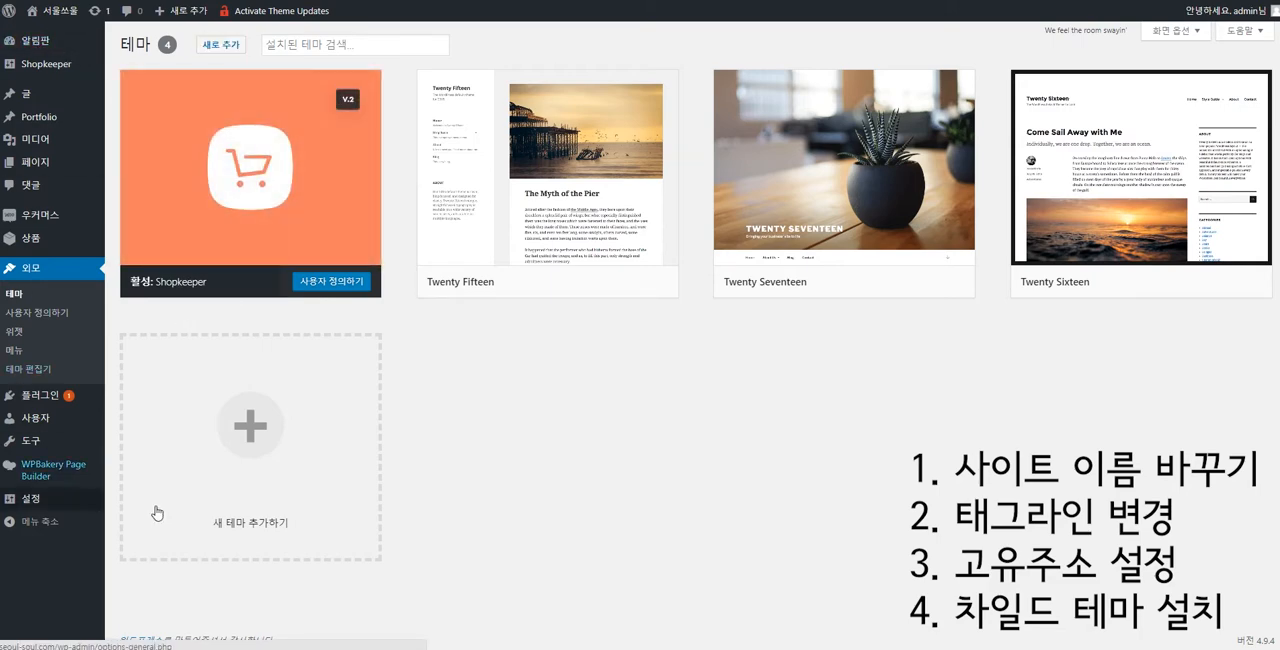
pyautogui.click(220, 44)
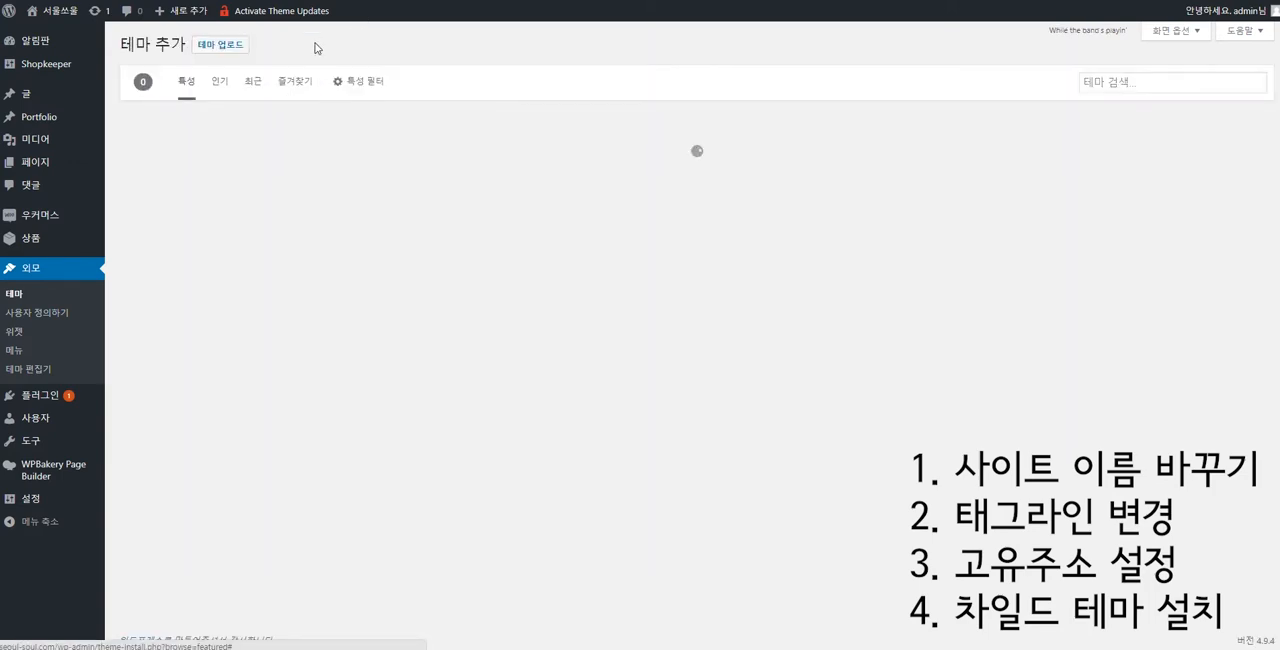
pyautogui.click(226, 48)
pyautogui.click(608, 169)
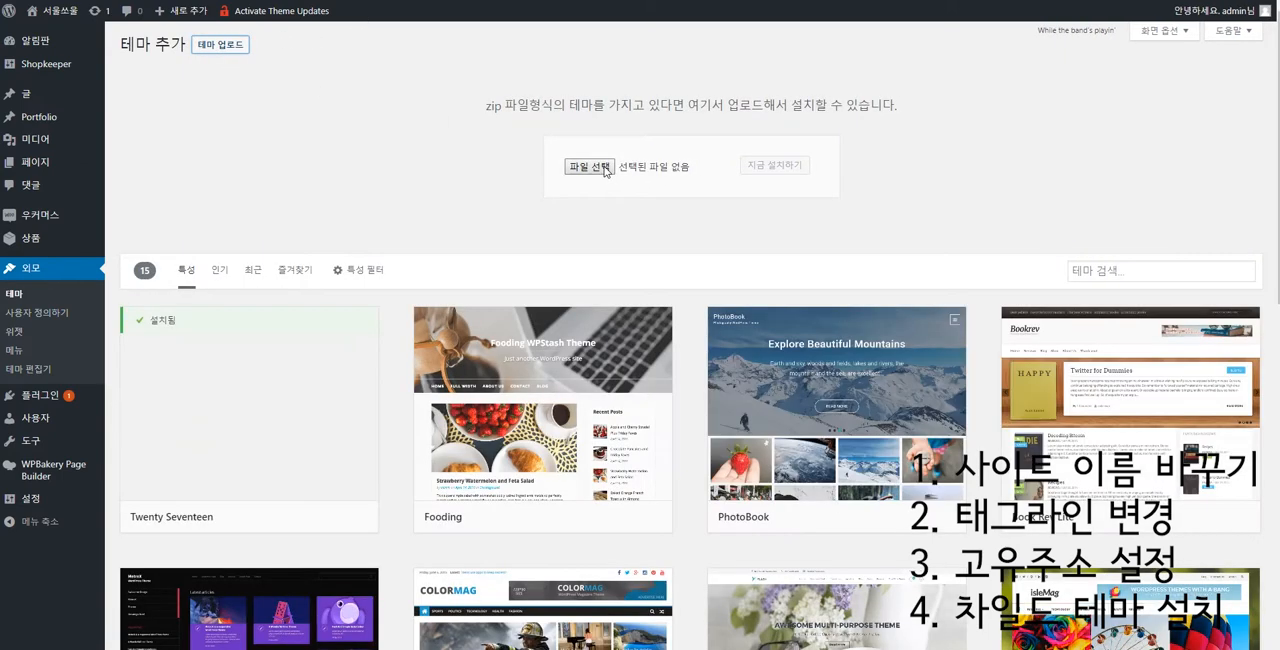
pyautogui.press('Escape')
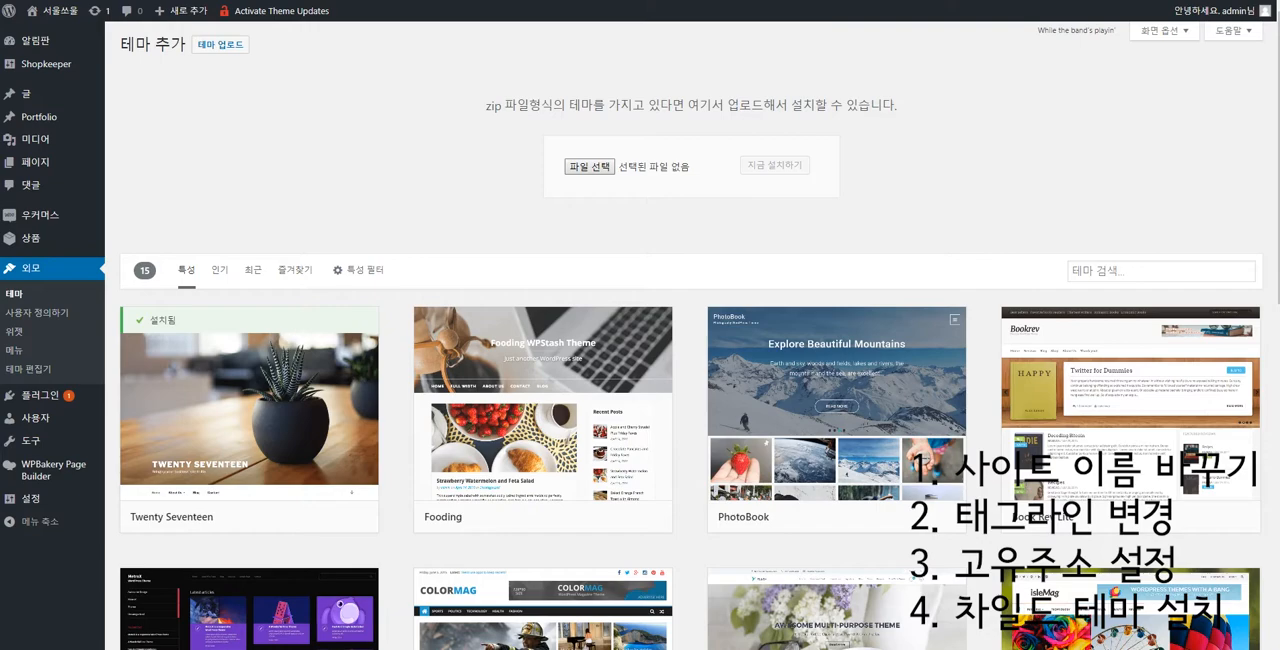
# Choose the shopkeeper-child zip from the Theme Files folder of Shopkeeper - Version 2.4.7 as the theme to upload.
pyautogui.click(588, 166)
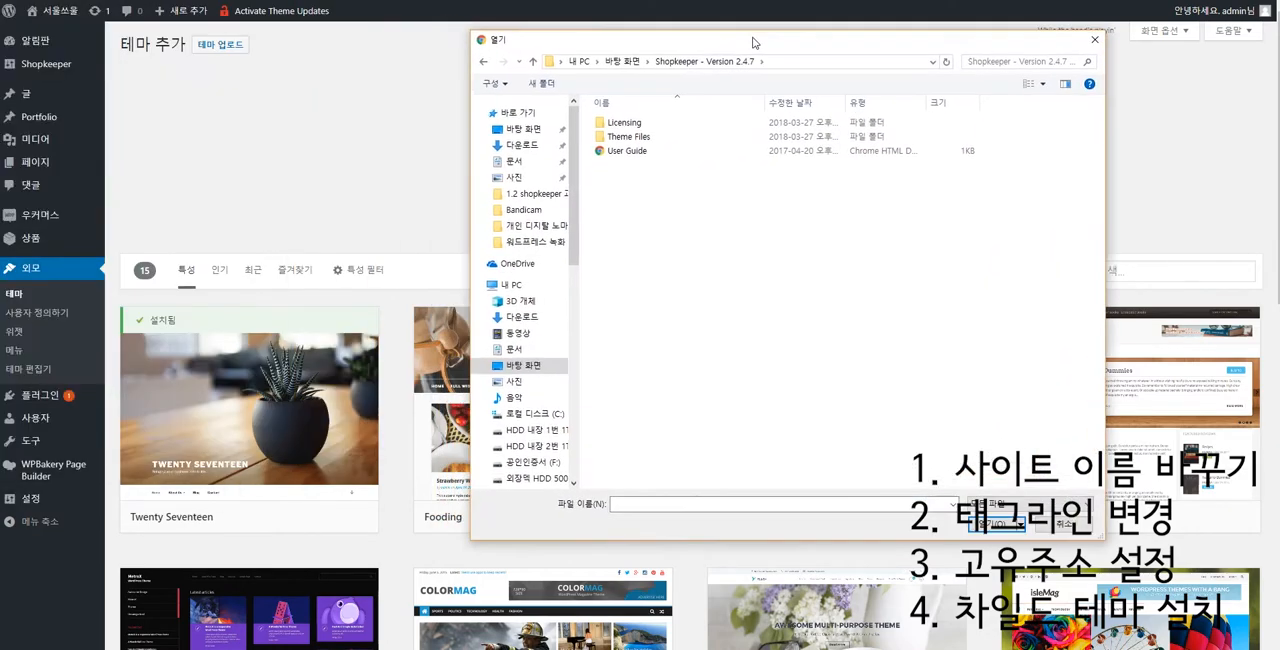
pyautogui.moveTo(757, 37); pyautogui.dragTo(0, 26)
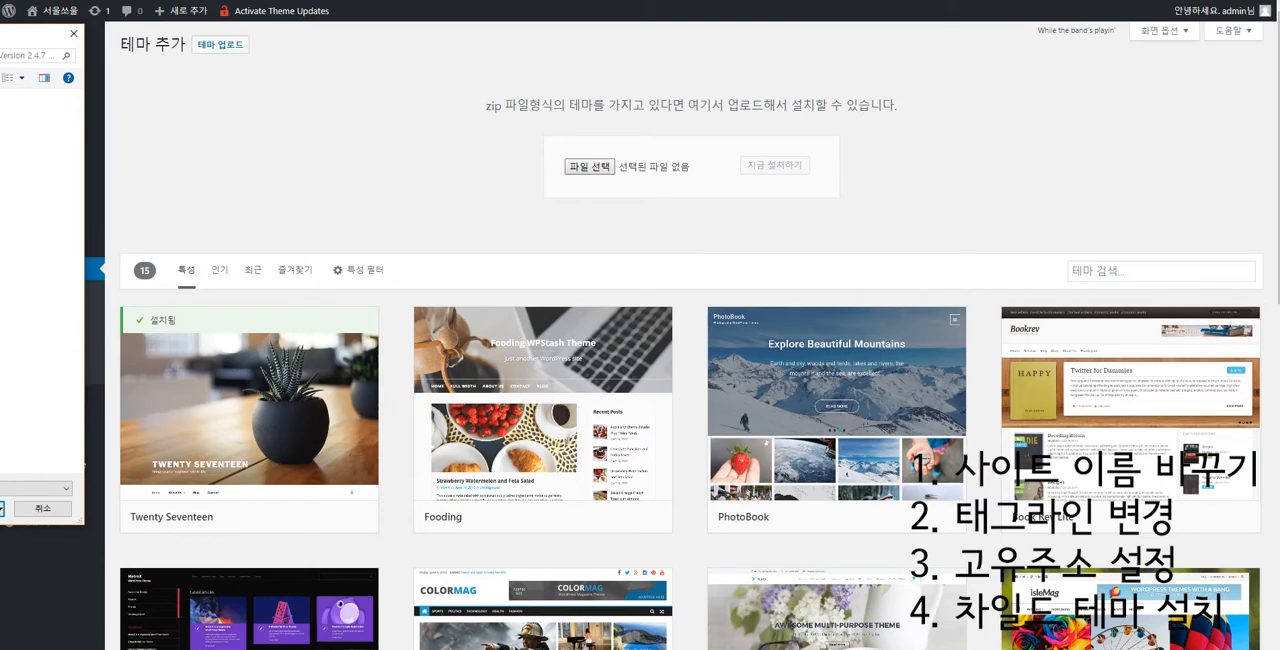
pyautogui.moveTo(0, 26); pyautogui.dragTo(738, 62)
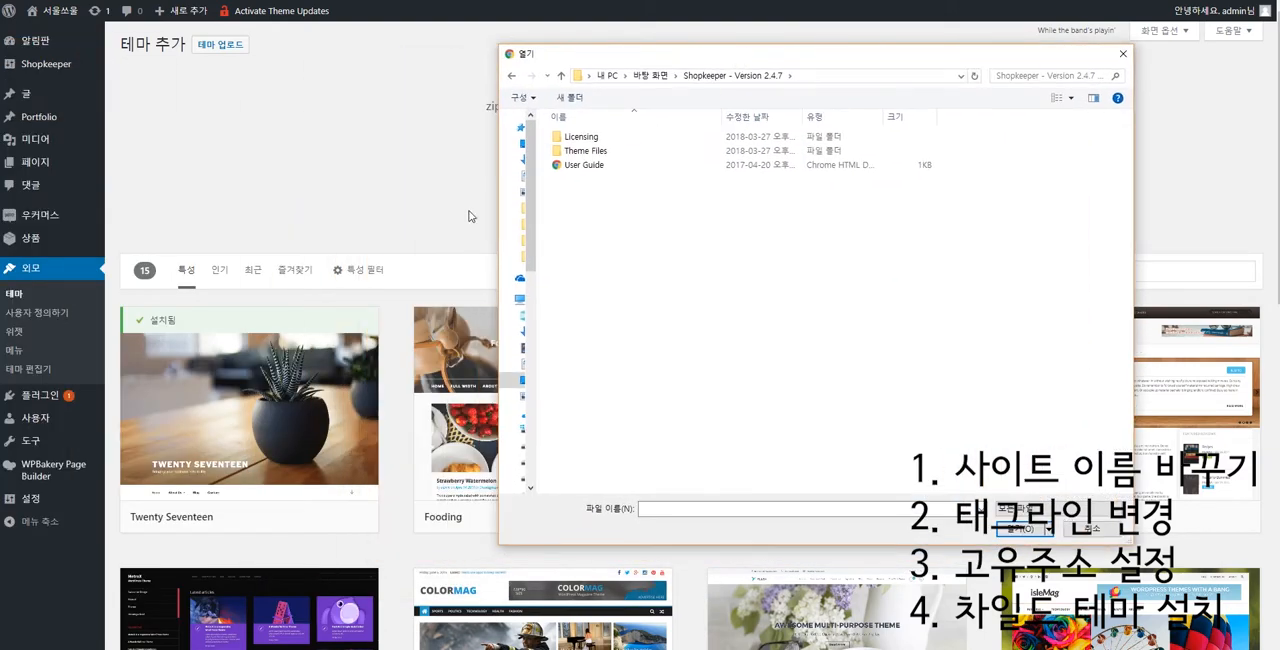
pyautogui.doubleClick(583, 150)
pyautogui.click(595, 137)
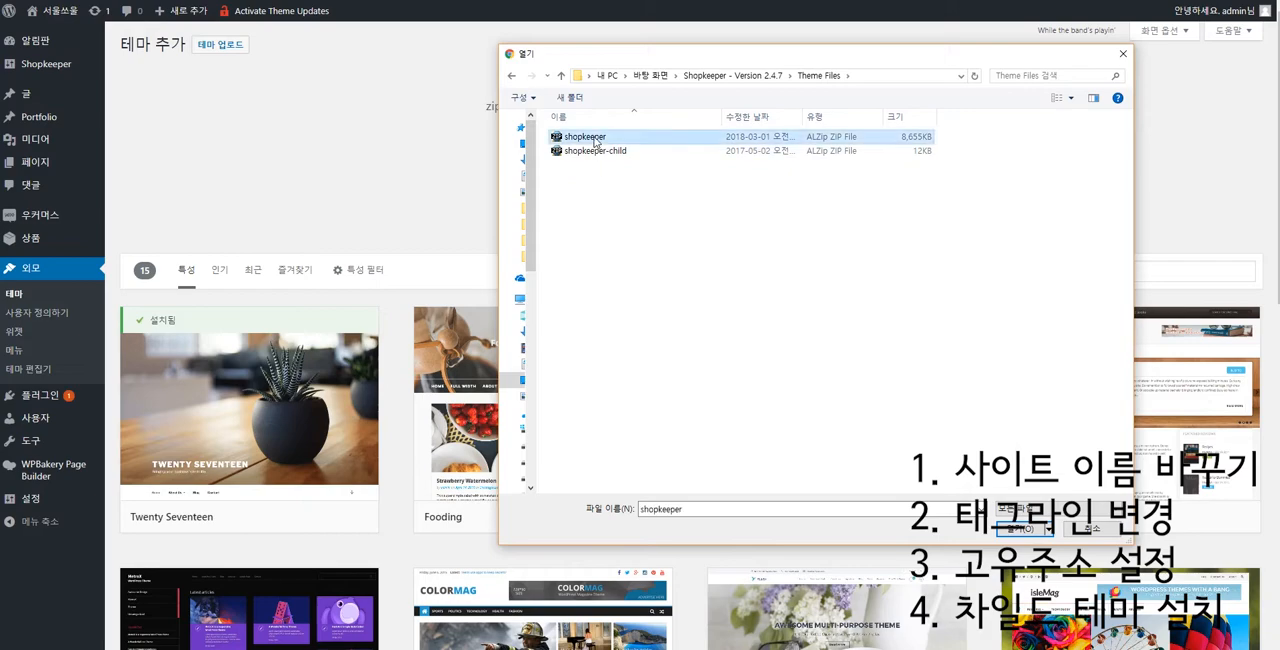
pyautogui.click(600, 151)
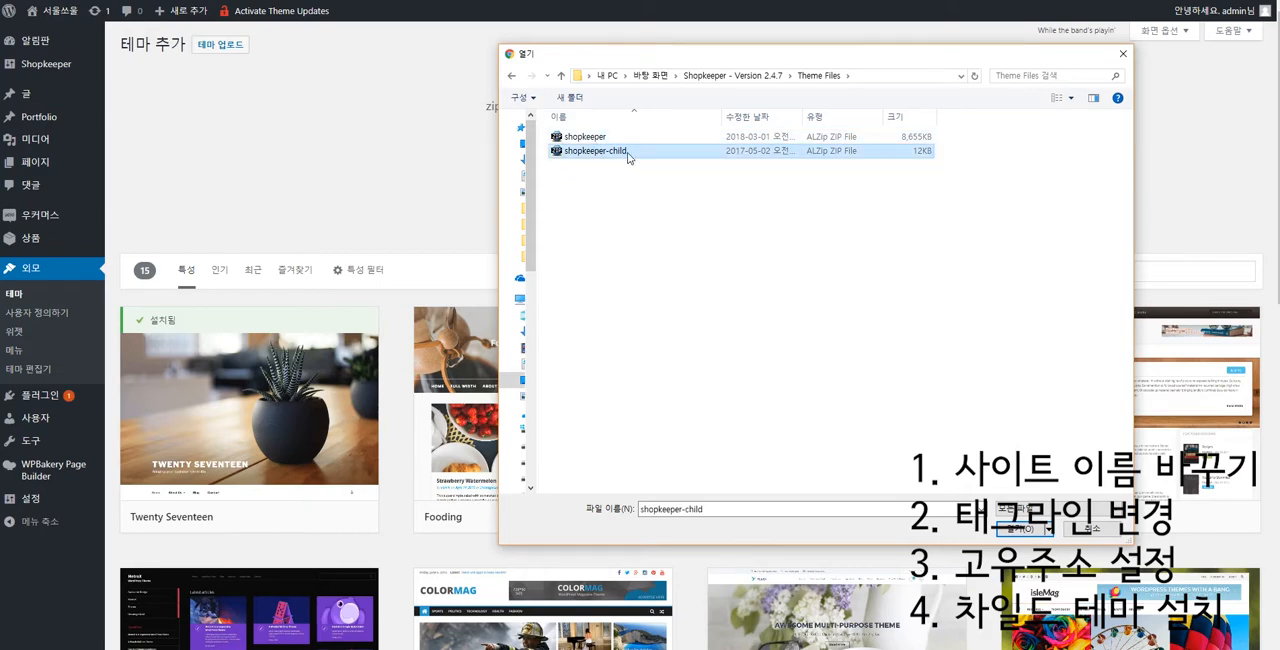
pyautogui.doubleClick(608, 162)
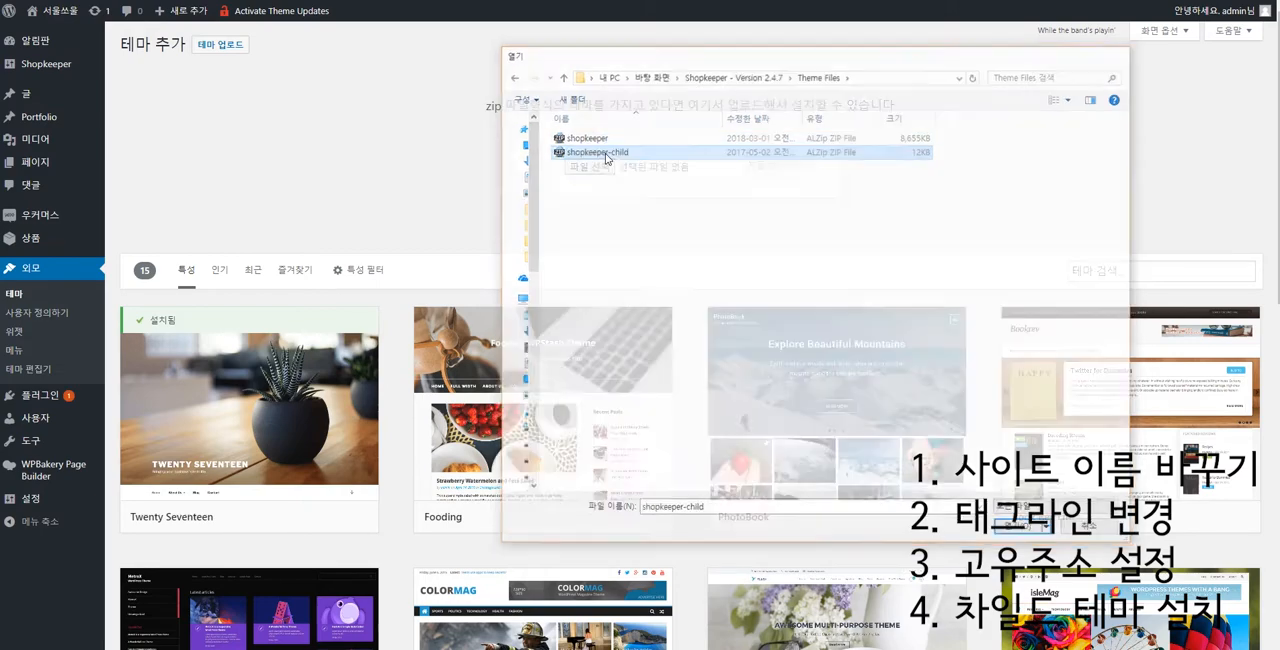
# Install the uploaded shopkeeper-child.zip theme and activate it.
pyautogui.click(780, 167)
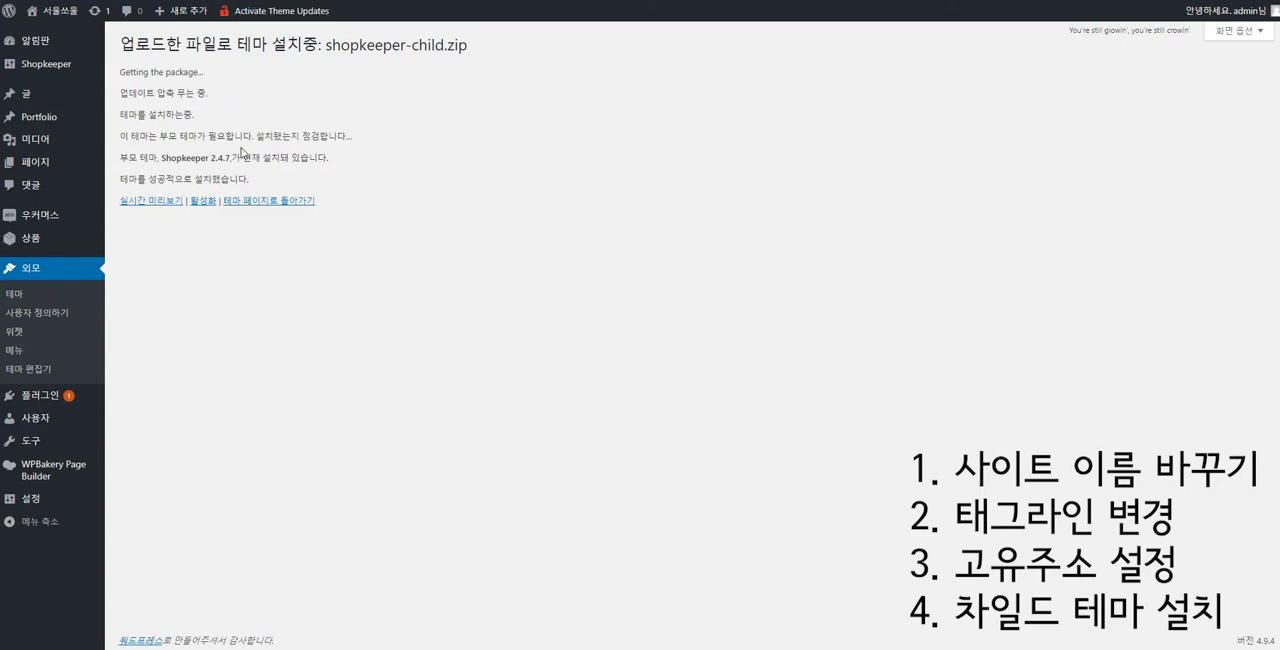
pyautogui.click(205, 203)
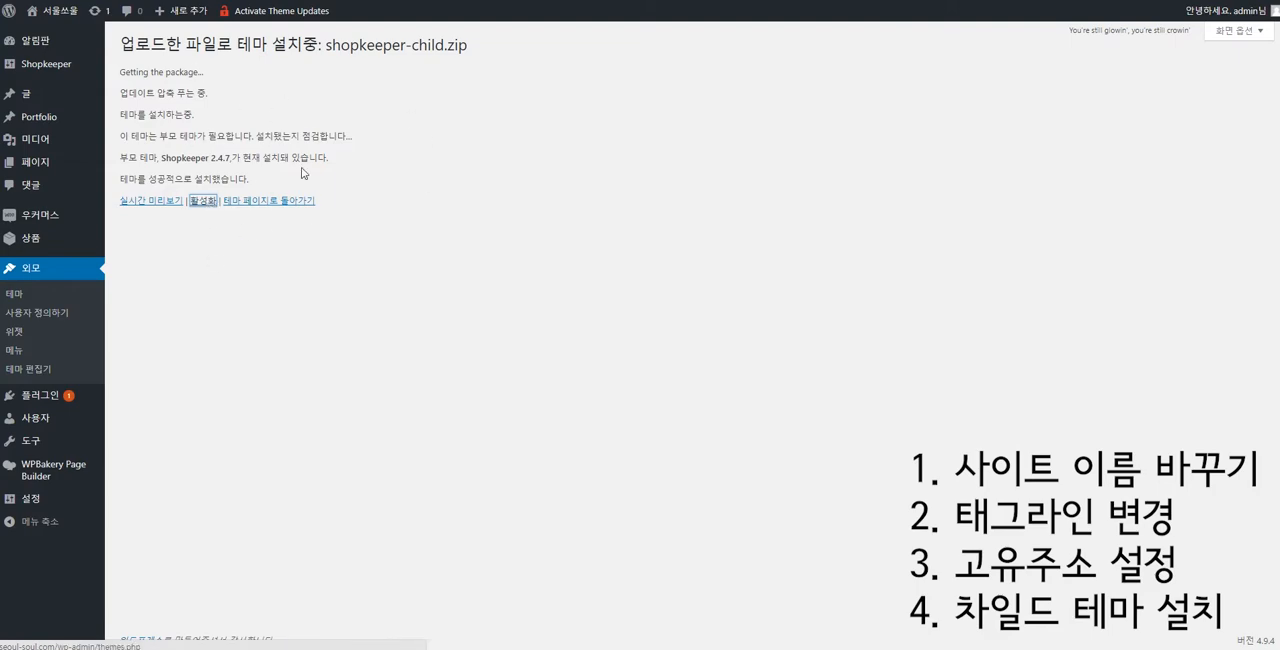
pyautogui.click(198, 203)
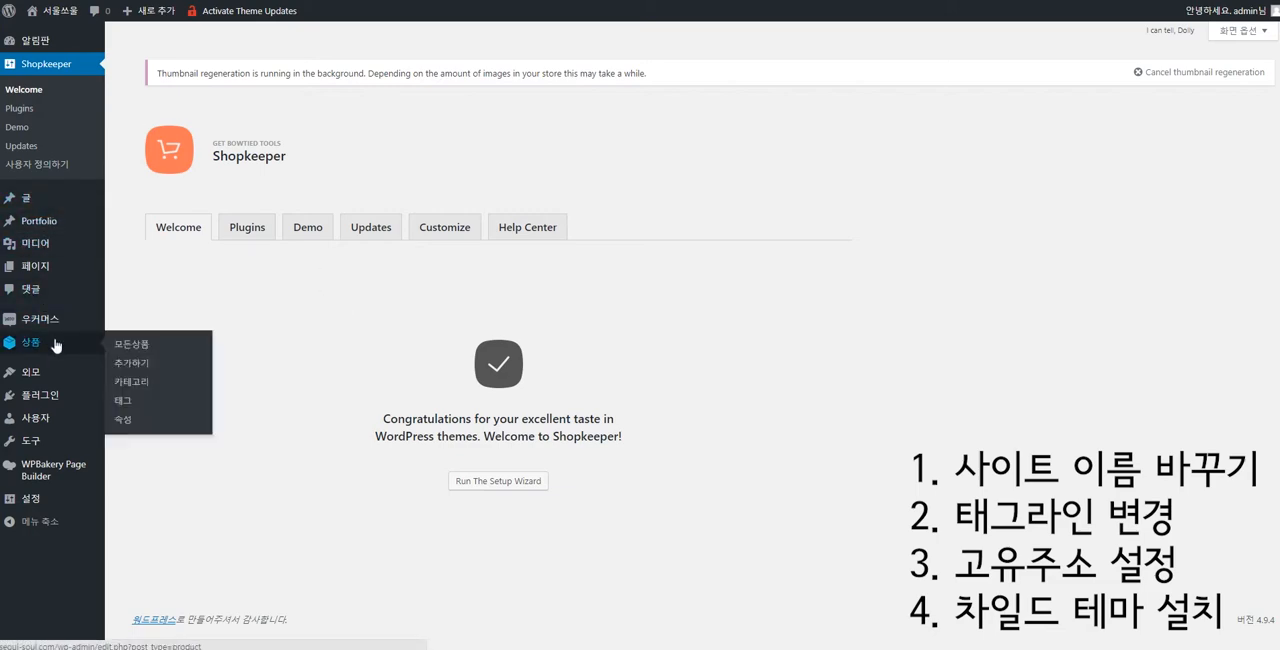
# Open the installed themes page (테마) to check which theme is active.
pyautogui.moveTo(62, 323)
pyautogui.moveTo(93, 382)
pyautogui.click(163, 381)
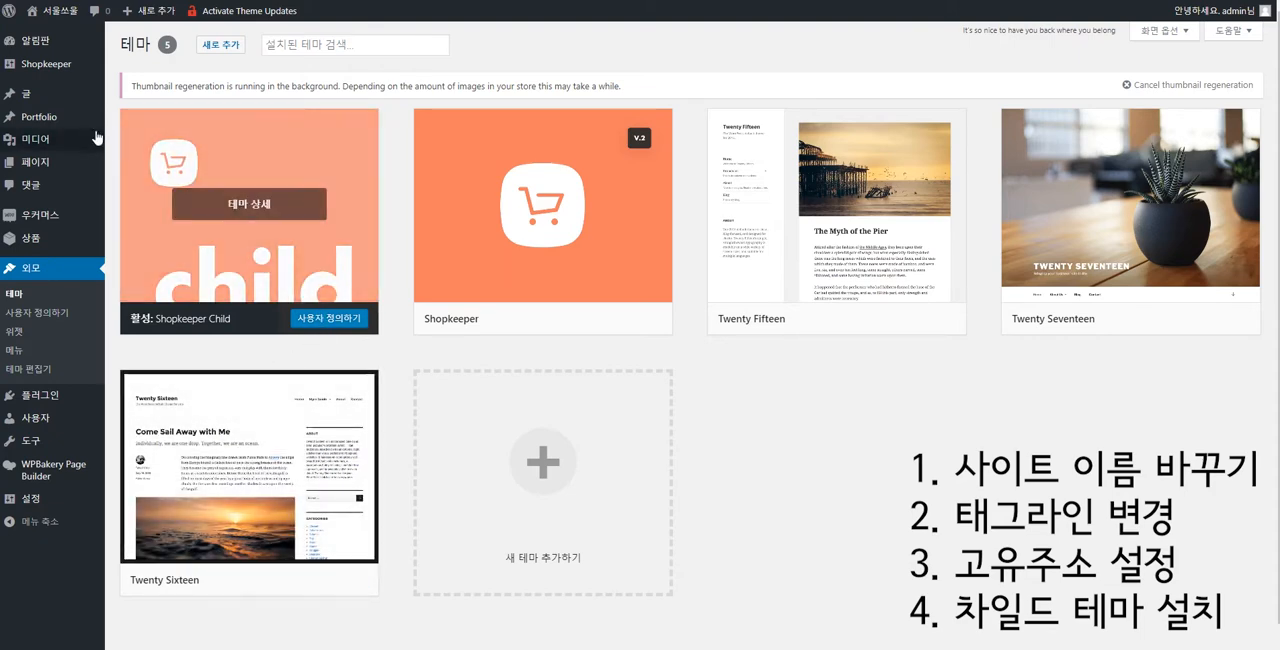
pyautogui.moveTo(95, 133)
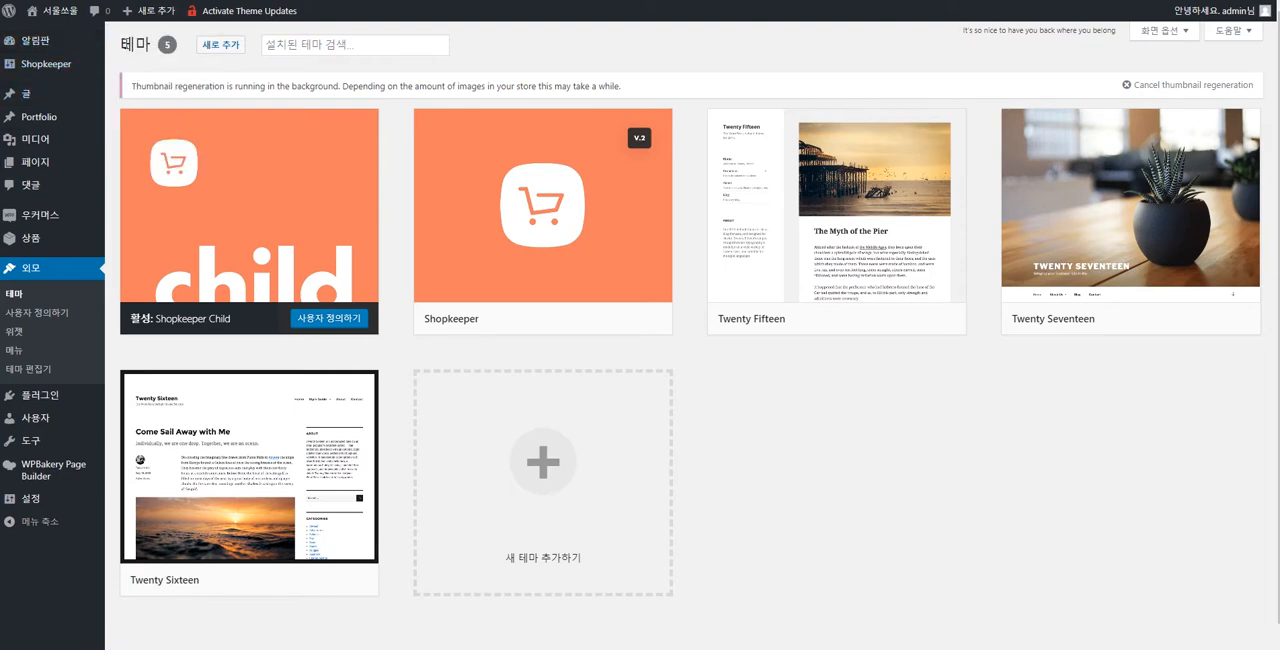
pyautogui.moveTo(120, 38); pyautogui.dragTo(50, 38)
pyautogui.moveTo(68, 120); pyautogui.dragTo(60, 538)
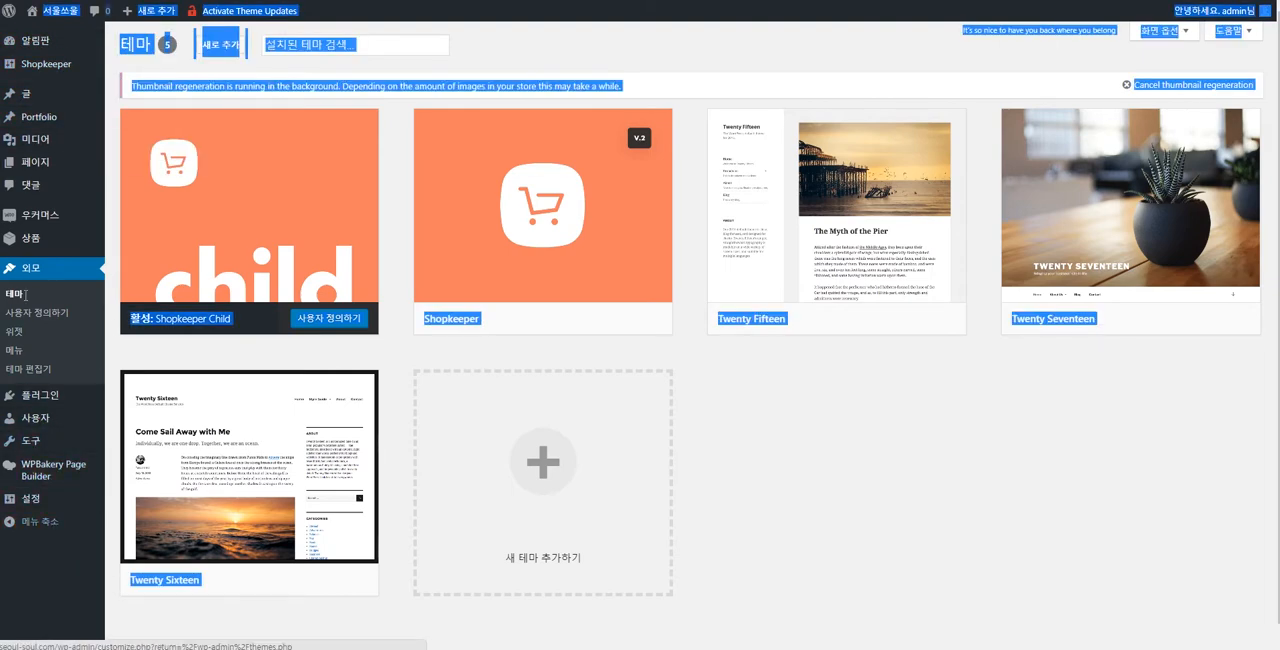
pyautogui.click(577, 51)
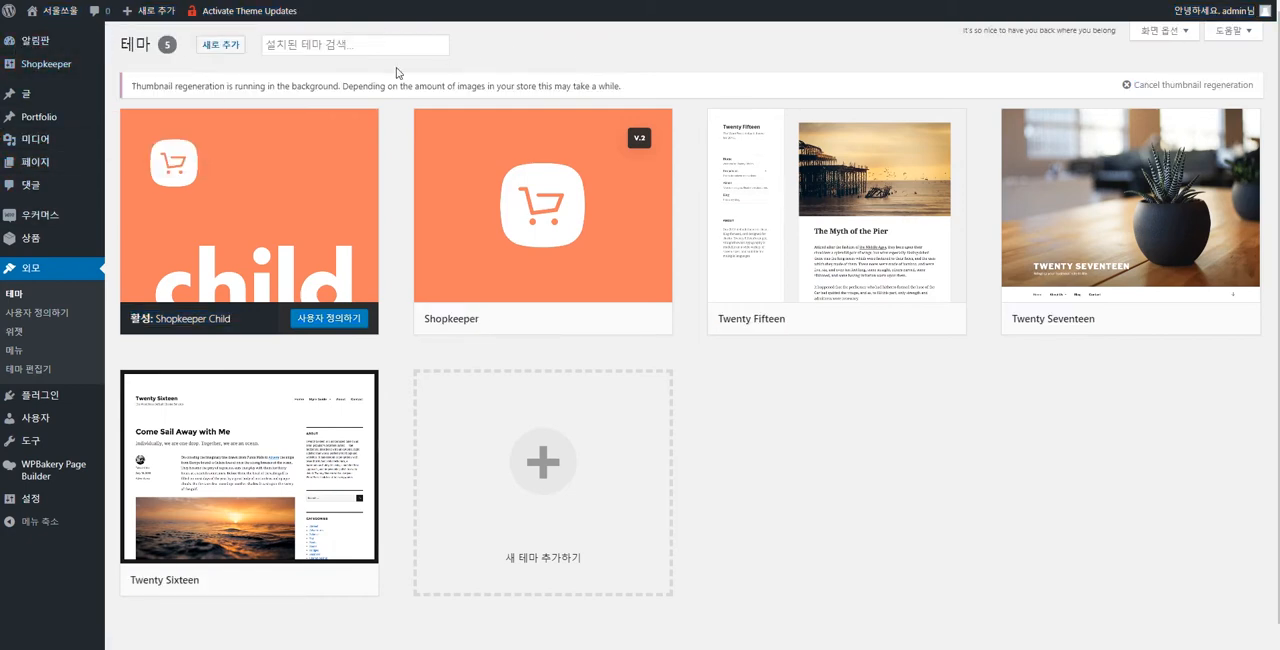
pyautogui.moveTo(110, 40); pyautogui.dragTo(50, 10)
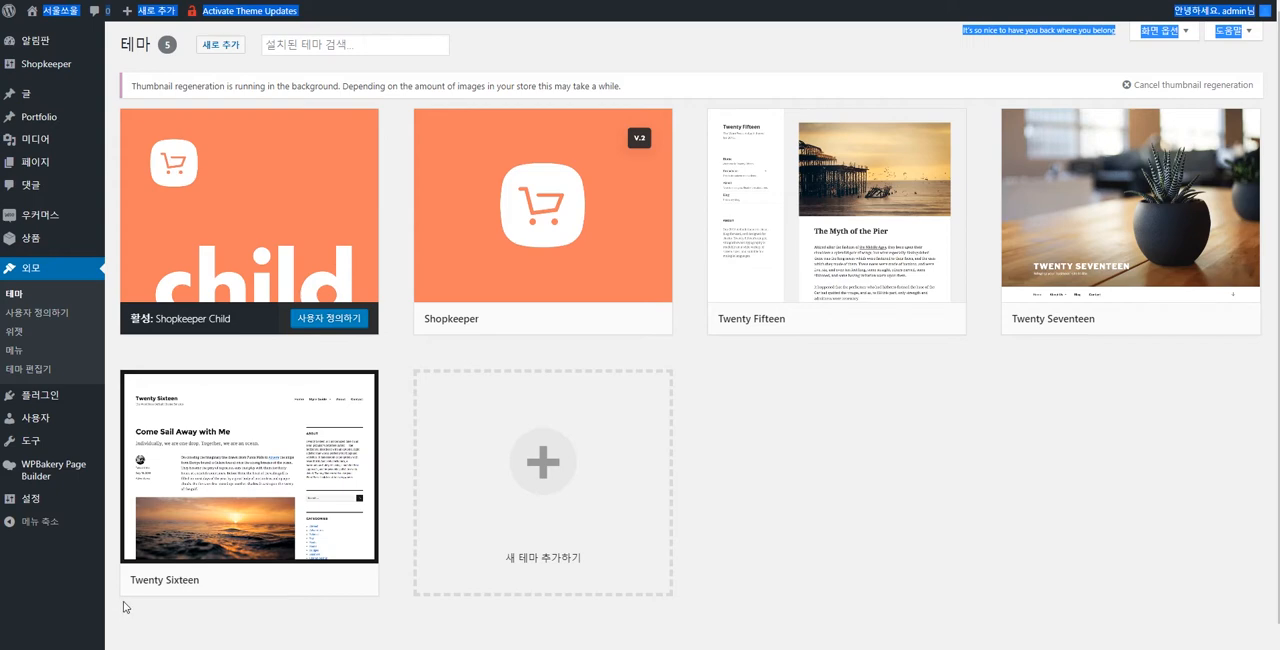
pyautogui.moveTo(59, 45)
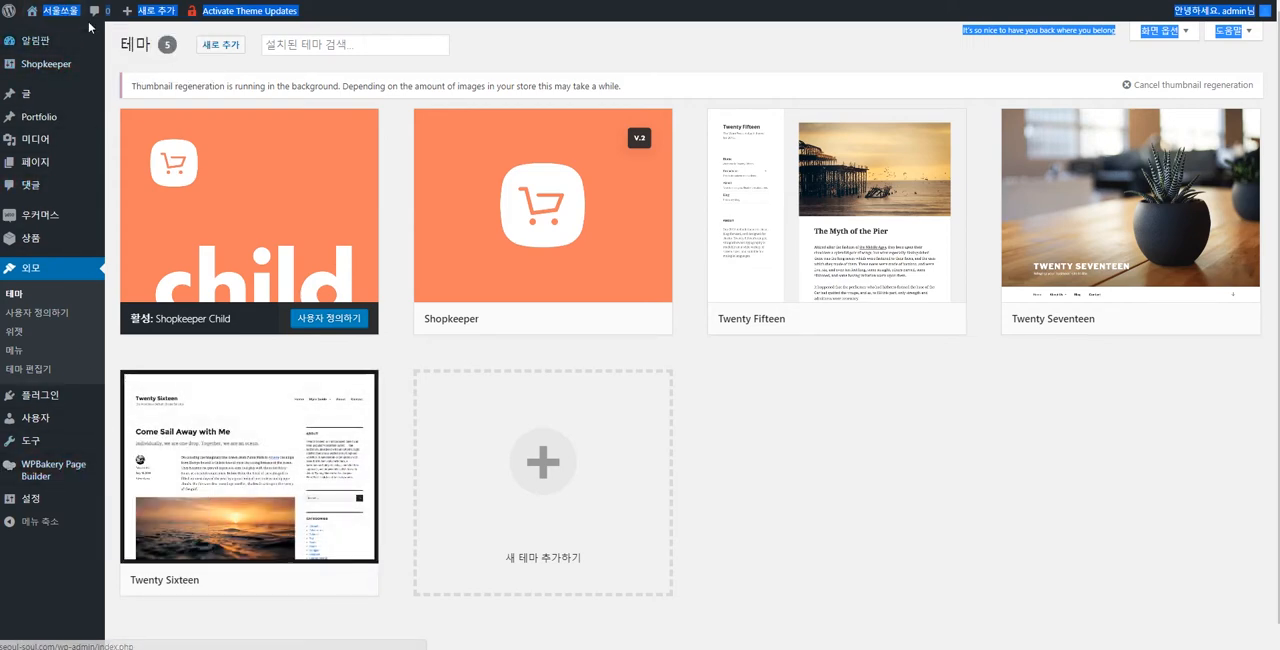
pyautogui.moveTo(55, 396)
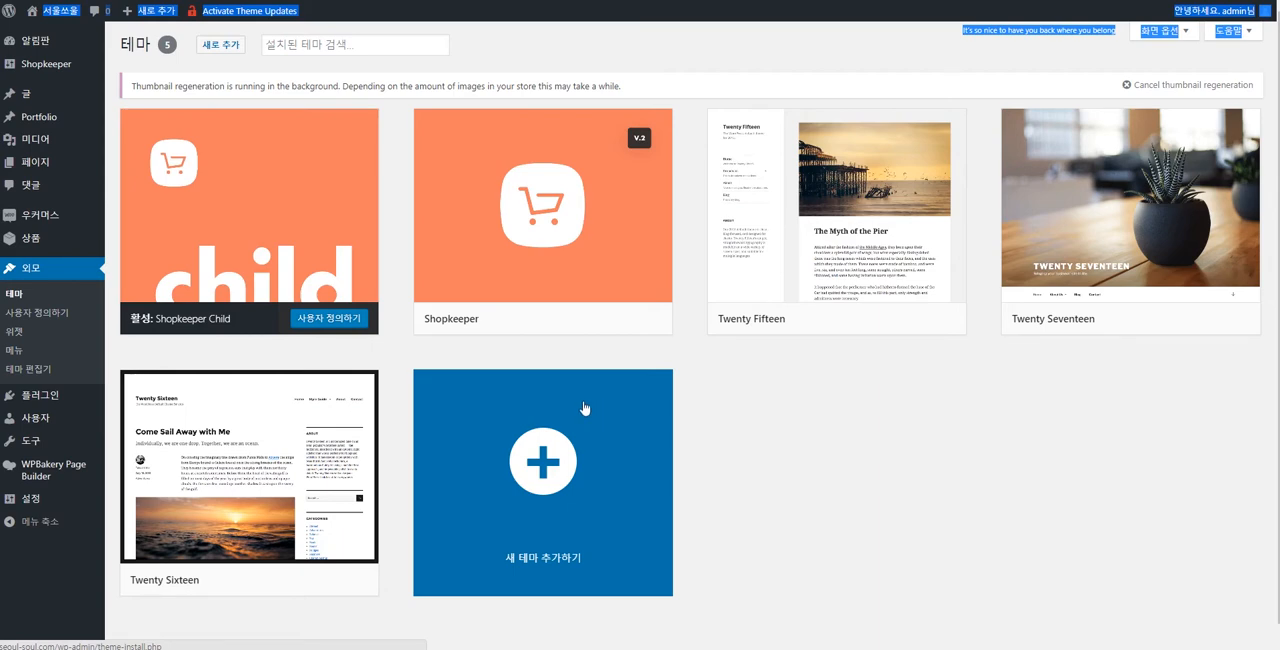
pyautogui.click(917, 504)
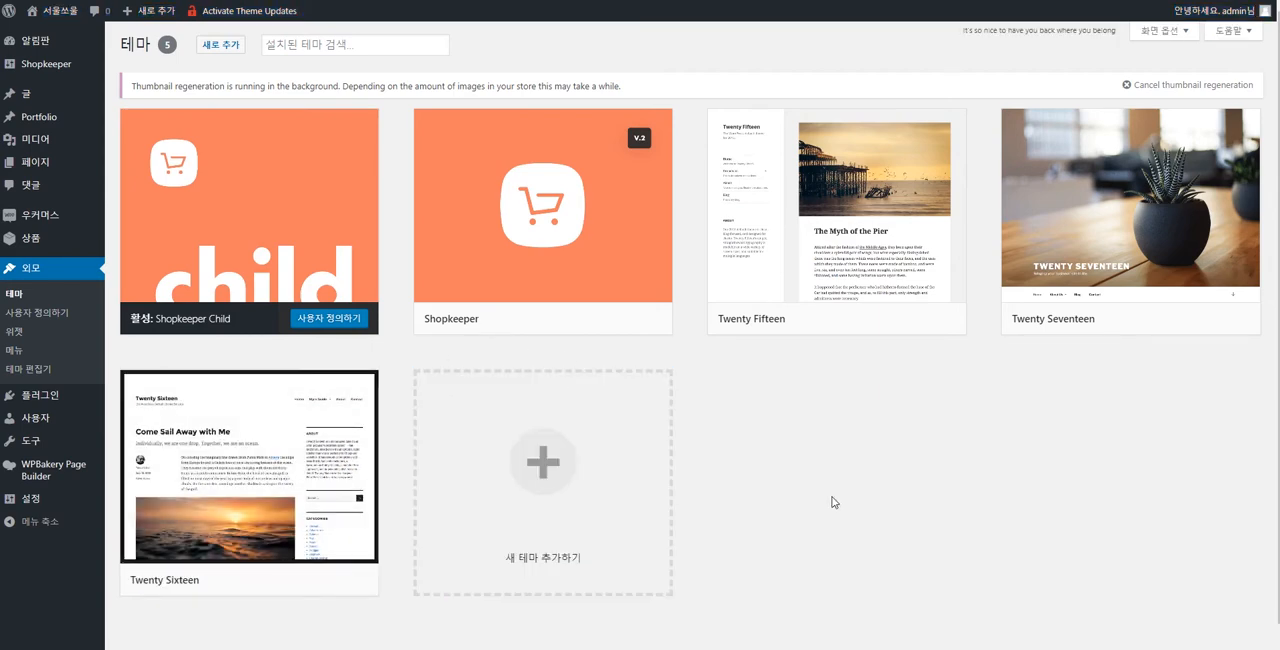